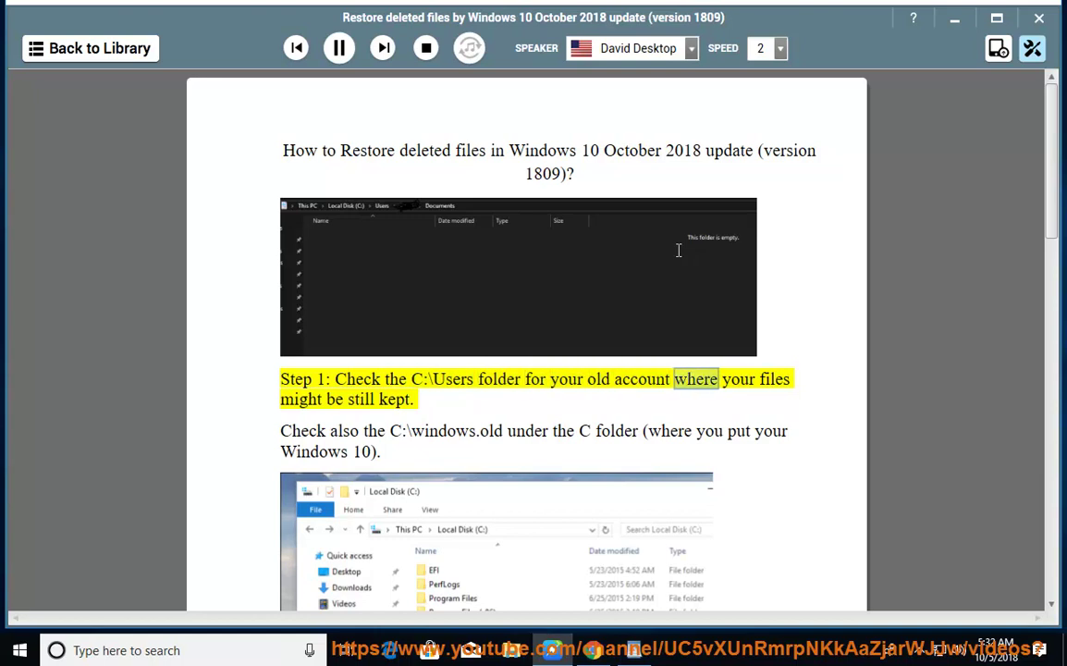
Pause the read-aloud and highlight the C:\Users path in Step 1.
{"action": "left_click", "coordinate": [341, 54]}
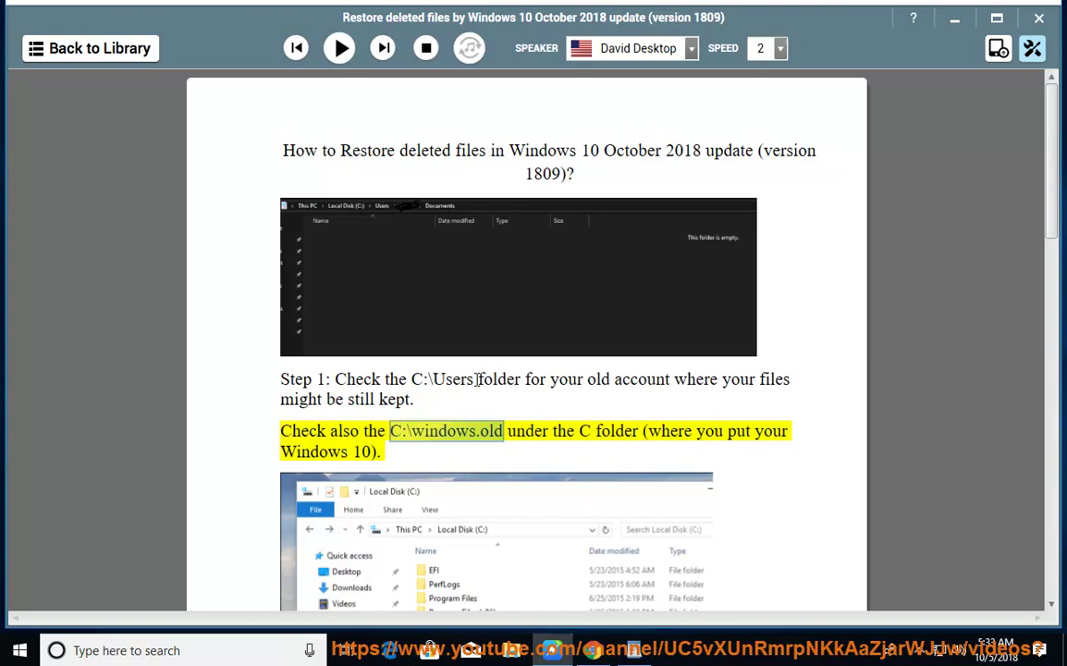
{"action": "left_click_drag", "start_coordinate": [479, 379], "coordinate": [409, 379]}
Browse This PC > Local Disk (C:) > Users and select the TEST account folder.
{"action": "left_click", "coordinate": [513, 650]}
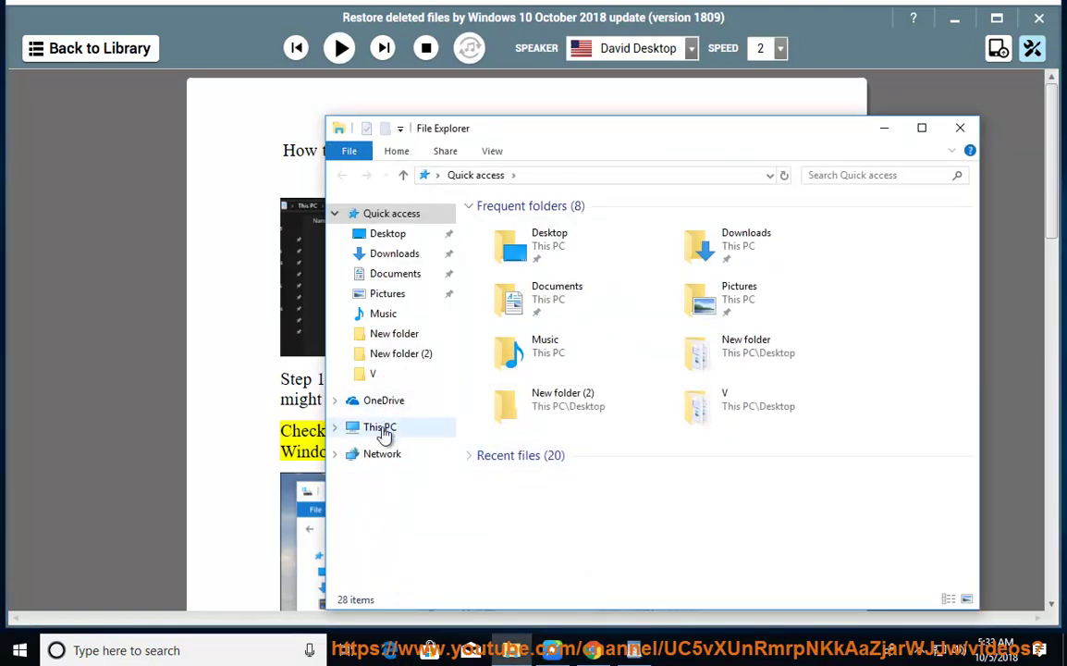
{"action": "left_click", "coordinate": [380, 428]}
{"action": "left_click", "coordinate": [581, 472]}
{"action": "double_click", "coordinate": [581, 472]}
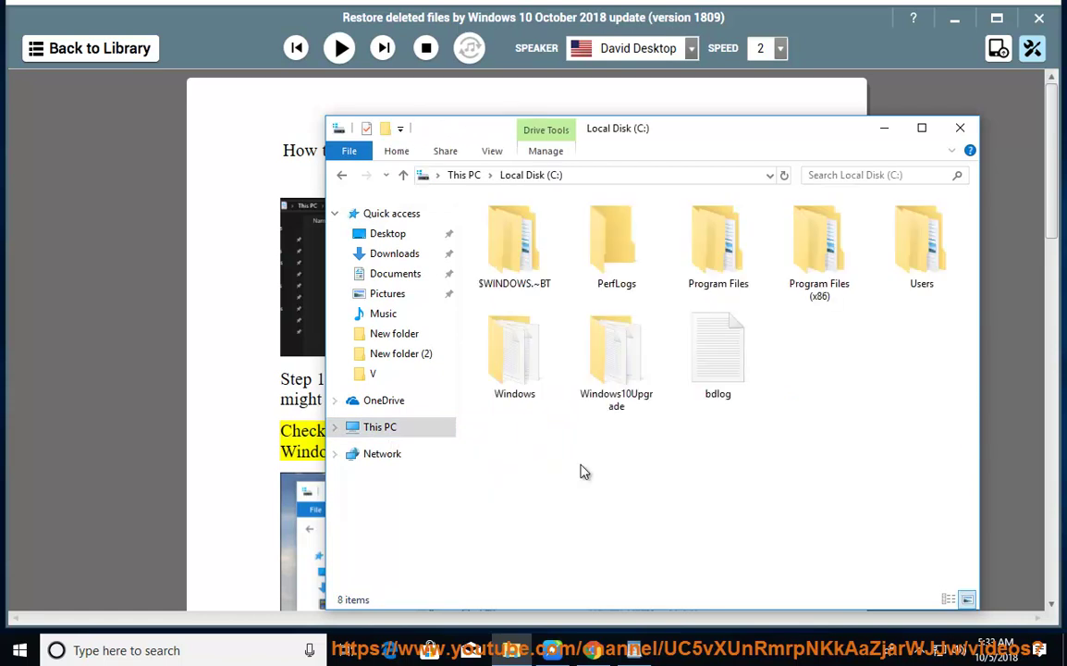
{"action": "left_click", "coordinate": [936, 251]}
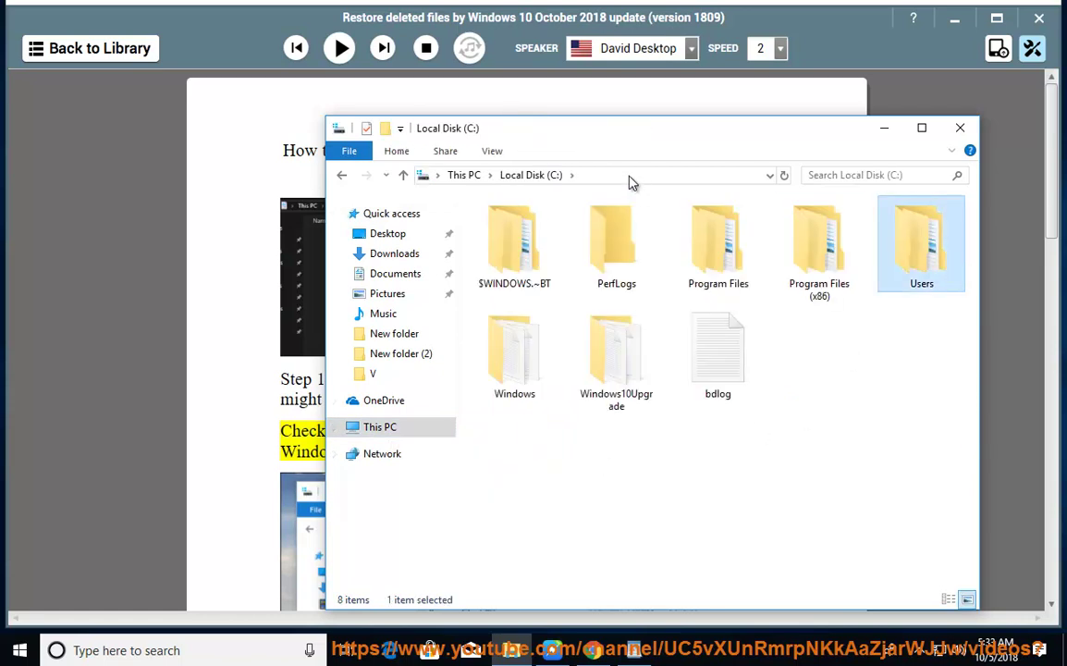
{"action": "left_click", "coordinate": [632, 177]}
{"action": "left_click", "coordinate": [925, 270]}
{"action": "double_click", "coordinate": [942, 254]}
{"action": "left_click", "coordinate": [481, 246]}
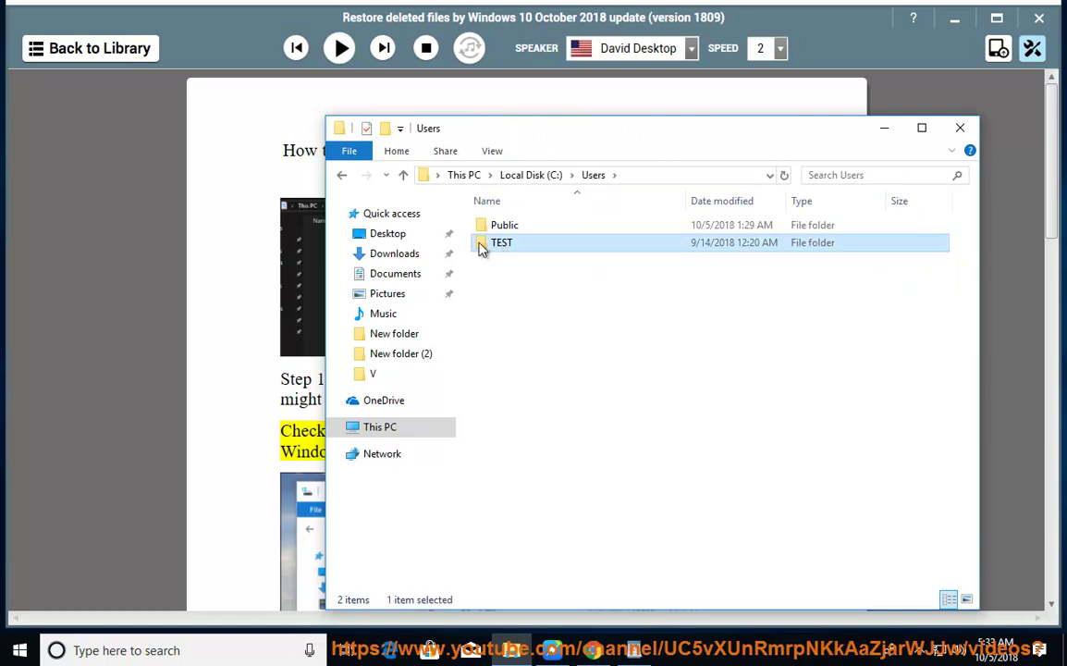
Open Task Manager on its Users tab and expand then collapse TEST's processes.
{"action": "right_click", "coordinate": [708, 657]}
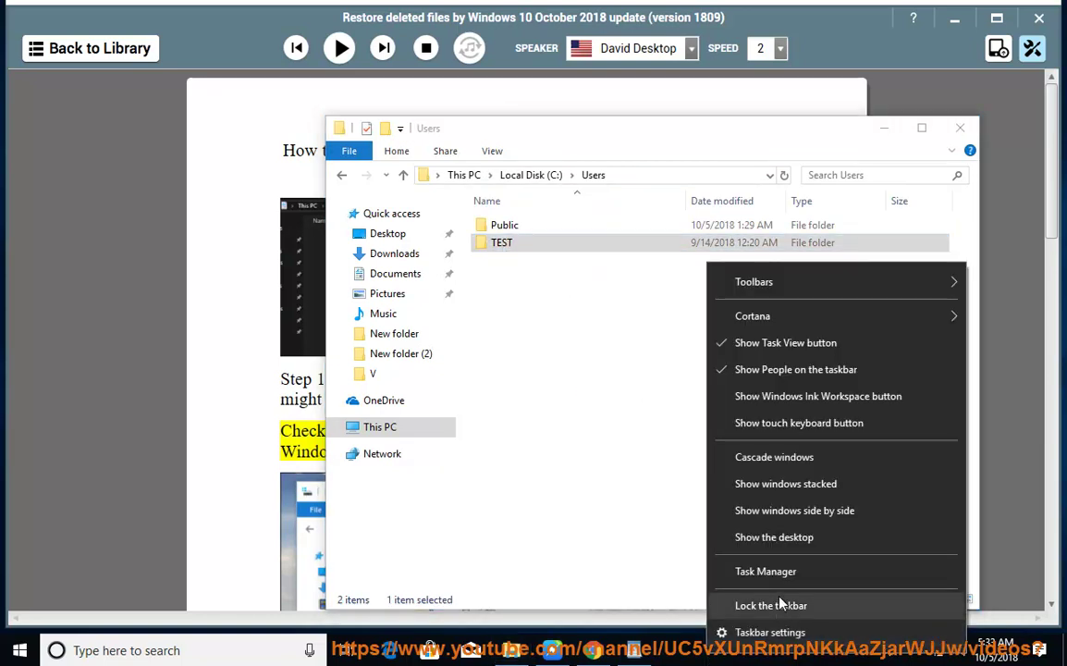
{"action": "left_click", "coordinate": [786, 573]}
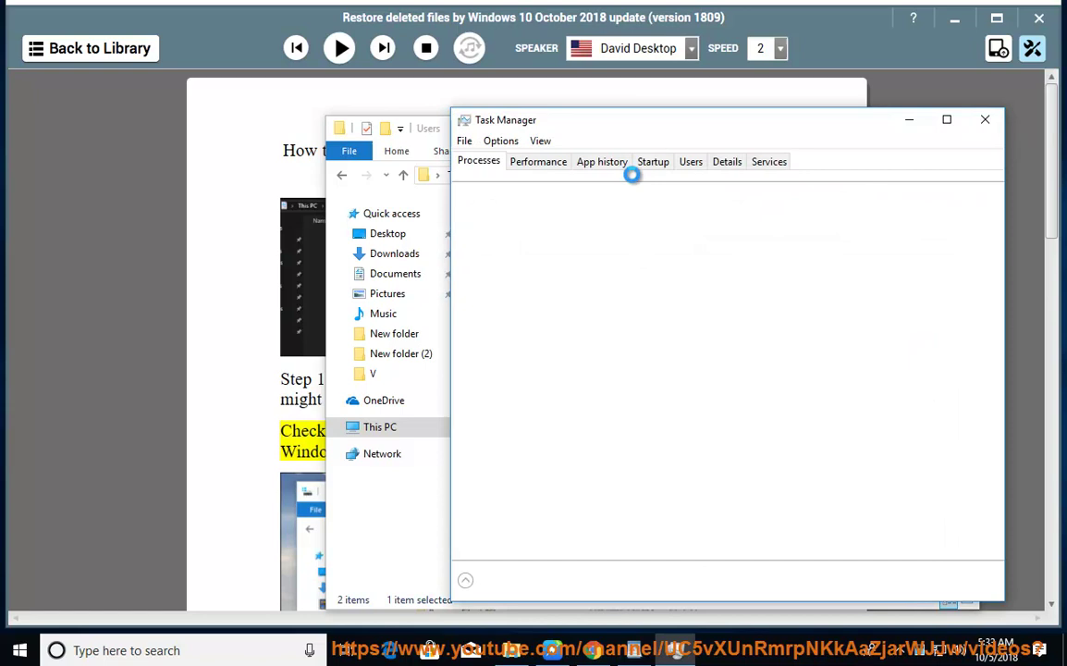
{"action": "left_click", "coordinate": [691, 163]}
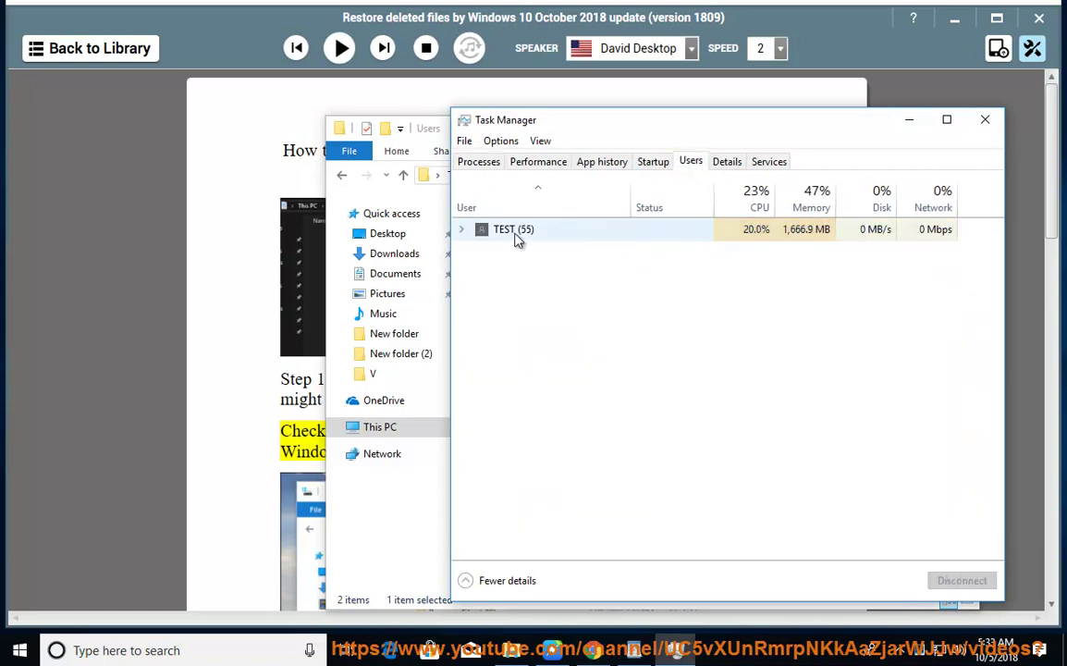
{"action": "left_click", "coordinate": [463, 231]}
{"action": "left_click", "coordinate": [462, 230]}
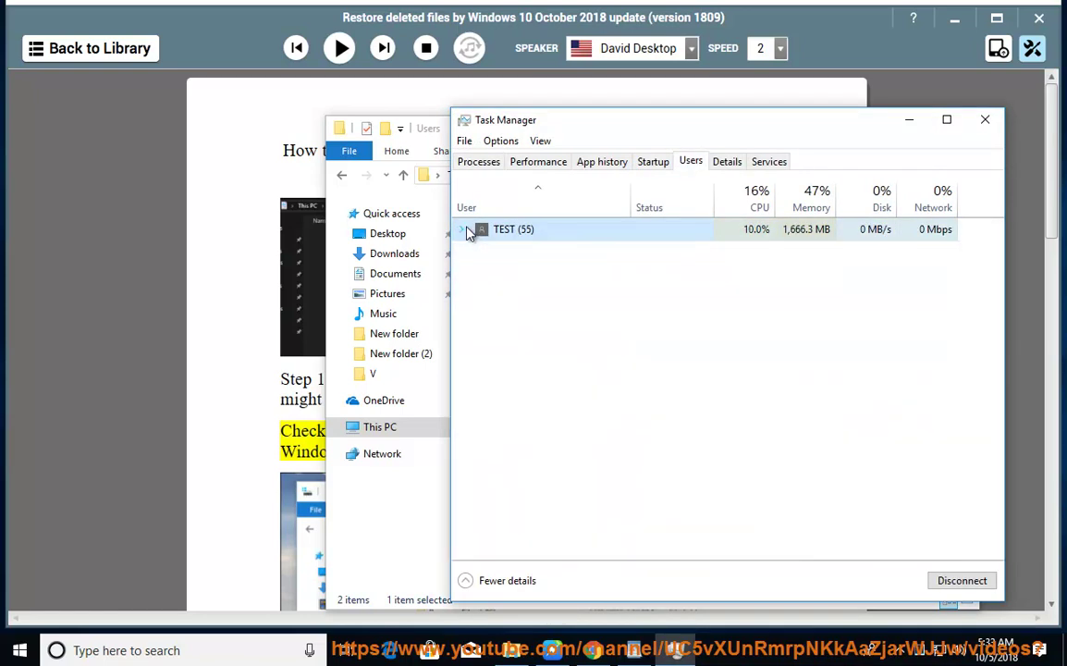
Open Manage user accounts for the TEST user, then close User Accounts.
{"action": "right_click", "coordinate": [545, 236]}
{"action": "left_click", "coordinate": [566, 283]}
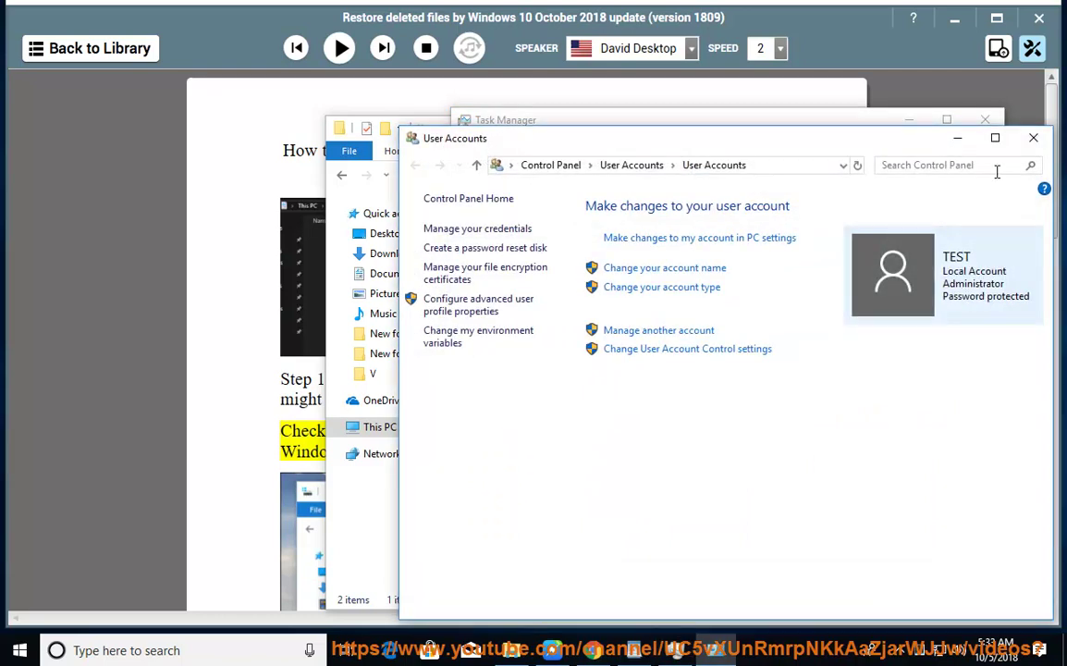
{"action": "left_click", "coordinate": [1033, 138]}
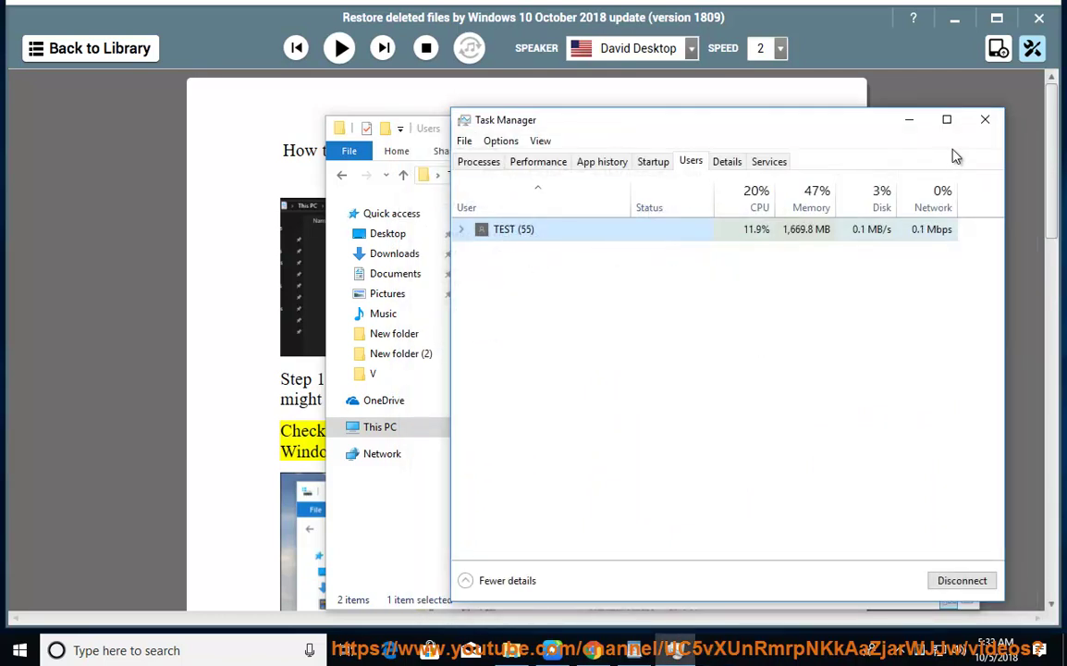
Close Task Manager and check the TEST folder's properties, about 1.89 GB.
{"action": "left_click", "coordinate": [985, 120]}
{"action": "right_click", "coordinate": [500, 251]}
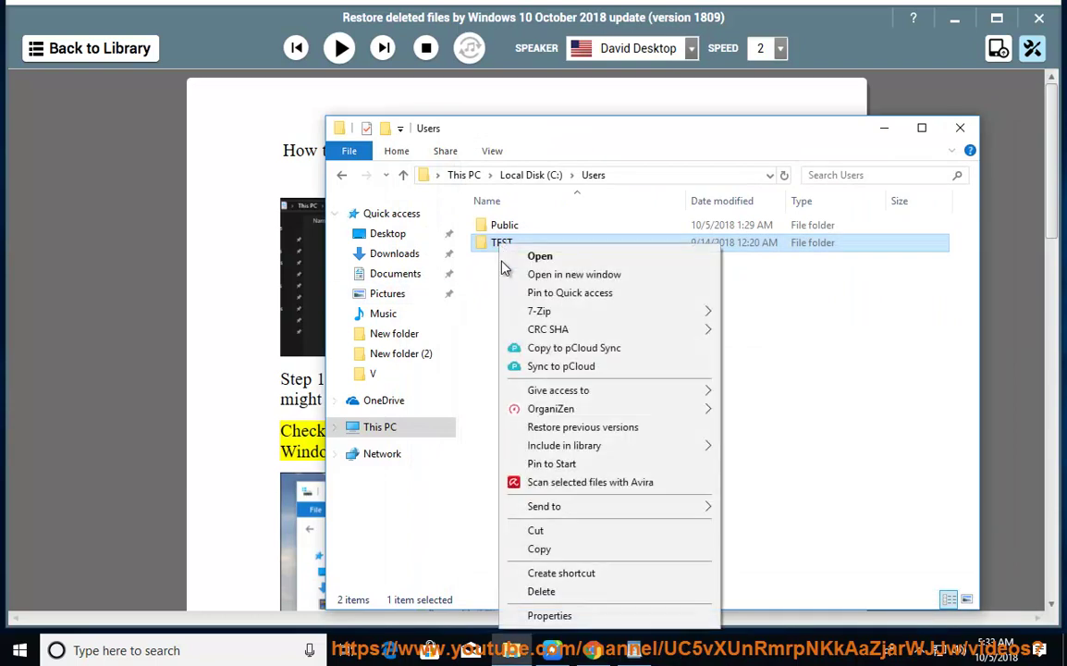
{"action": "left_click", "coordinate": [545, 614]}
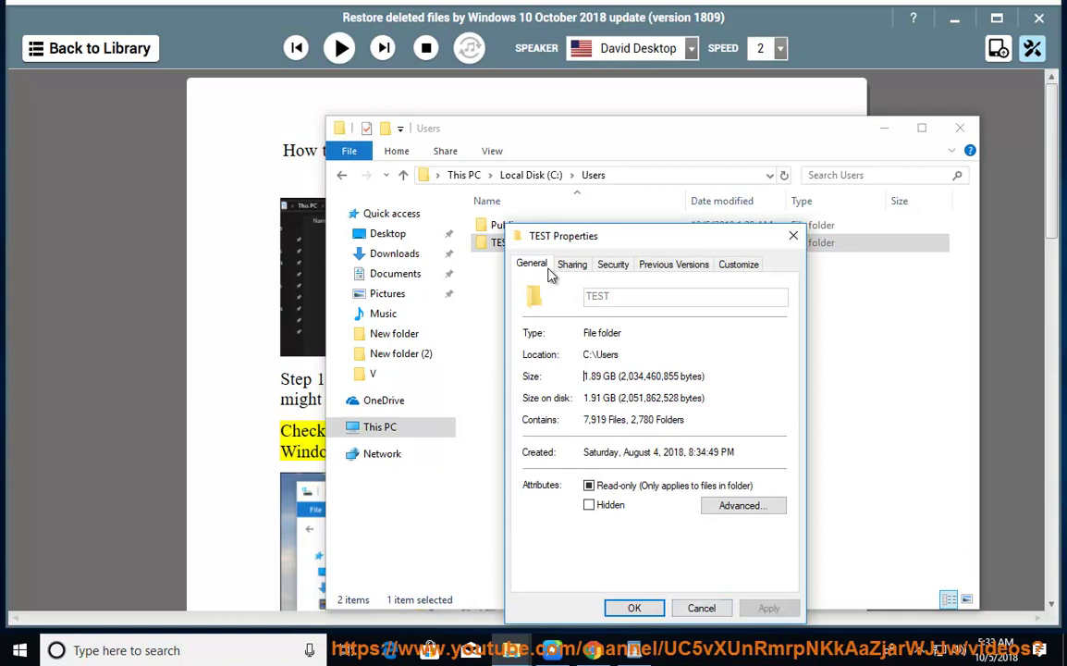
{"action": "left_click", "coordinate": [722, 609]}
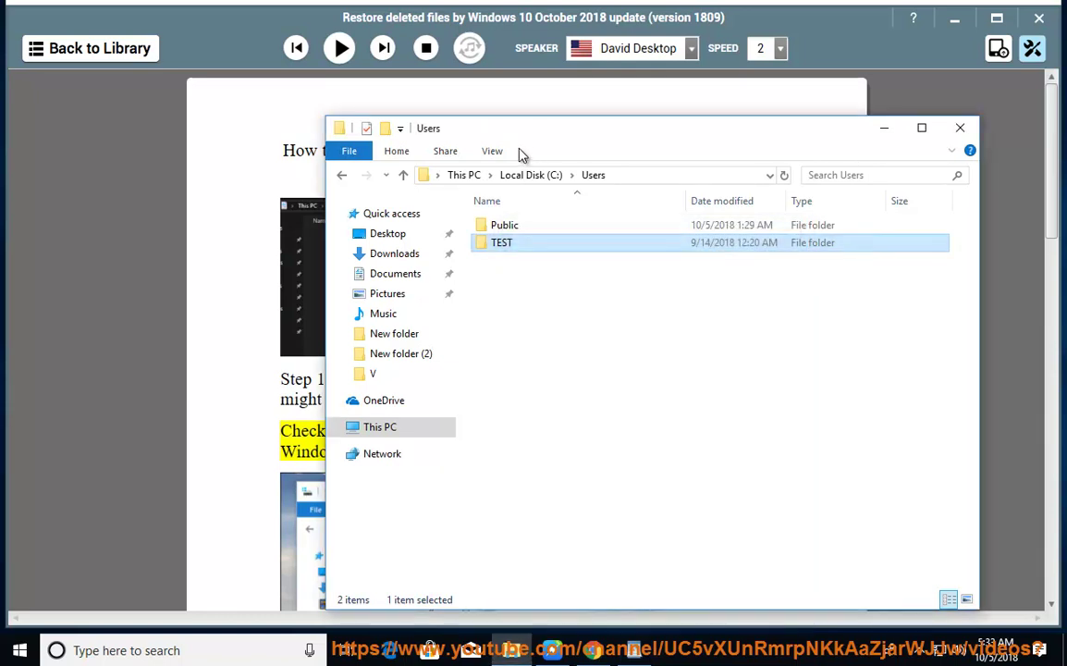
Open the TEST folder and select Documents, Favorites and Pictures together.
{"action": "double_click", "coordinate": [518, 243]}
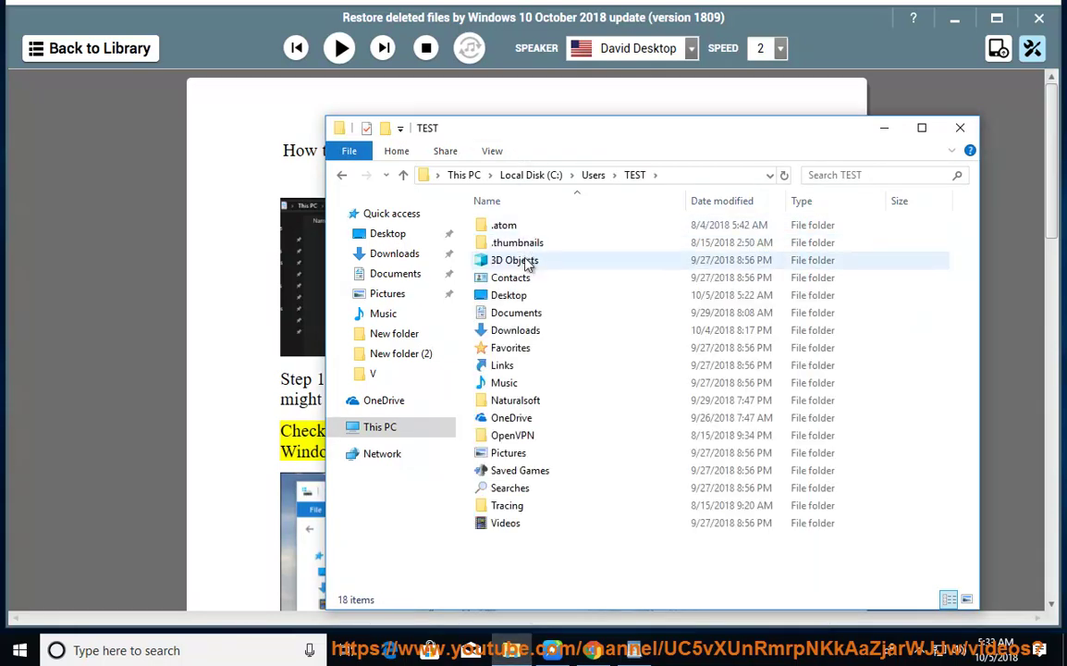
{"action": "left_click", "coordinate": [526, 313]}
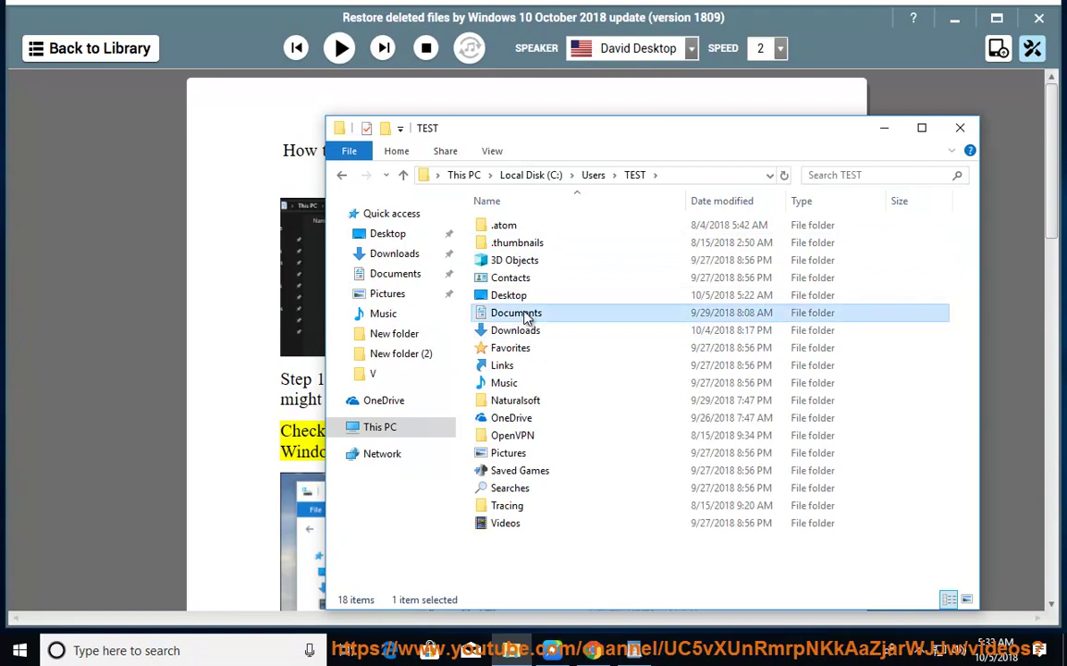
{"action": "left_click", "coordinate": [518, 349], "text": "ctrl"}
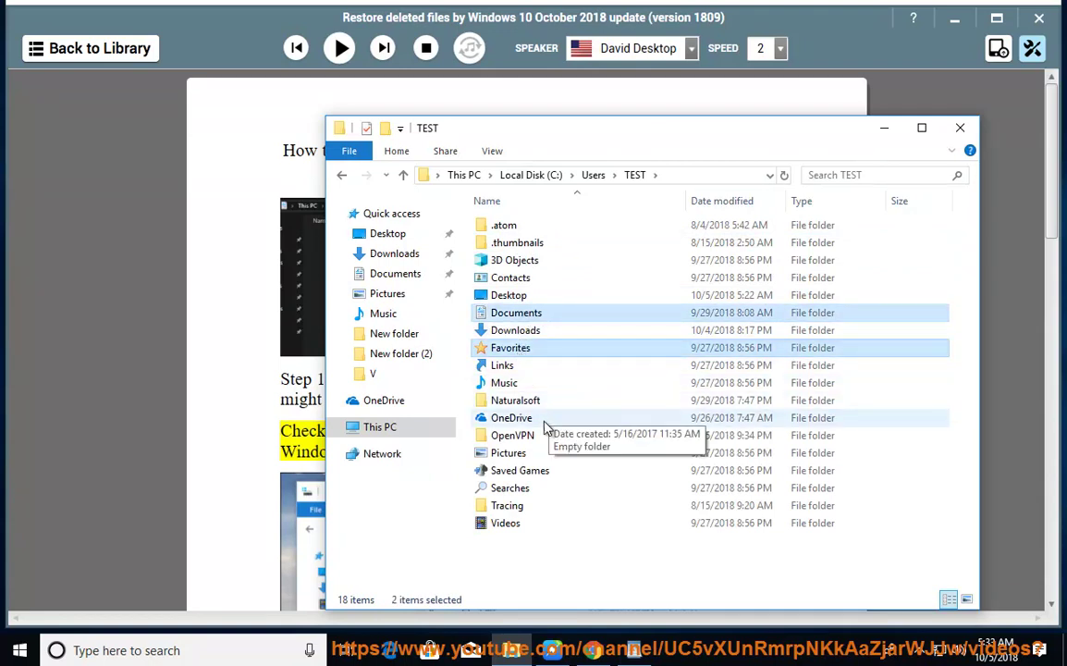
{"action": "left_click", "coordinate": [525, 455], "text": "ctrl"}
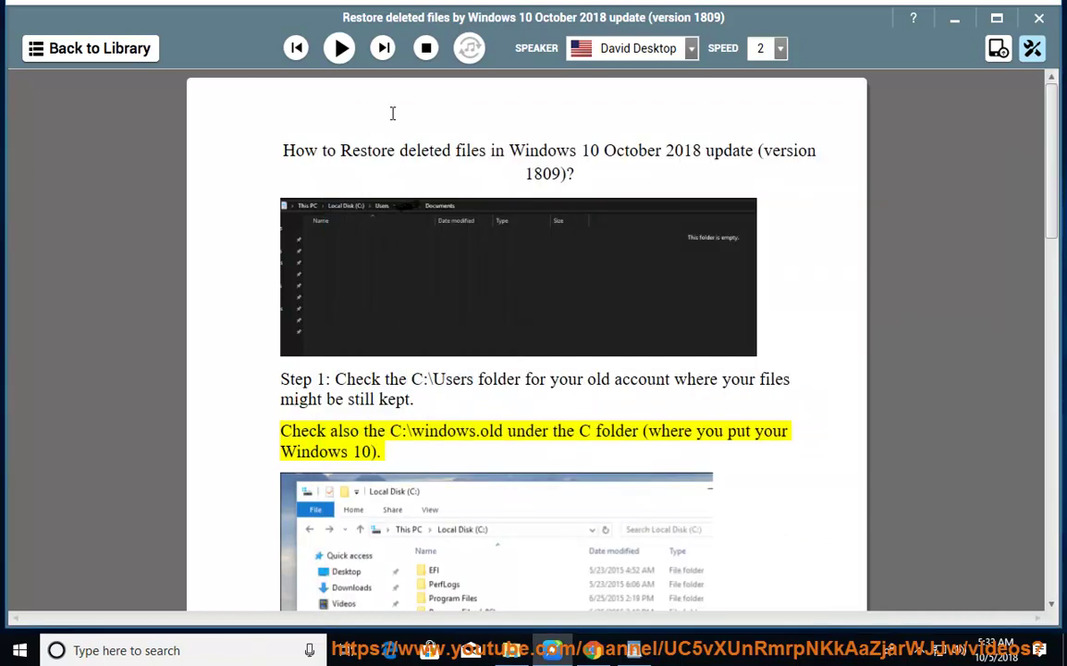
Resume reading into Step 2, pause, and highlight the C:\windows.old path.
{"action": "left_click", "coordinate": [339, 48]}
{"action": "scroll", "coordinate": [515, 432], "scroll_direction": "down", "scroll_amount": 1}
{"action": "scroll", "coordinate": [515, 432], "scroll_direction": "down", "scroll_amount": 2}
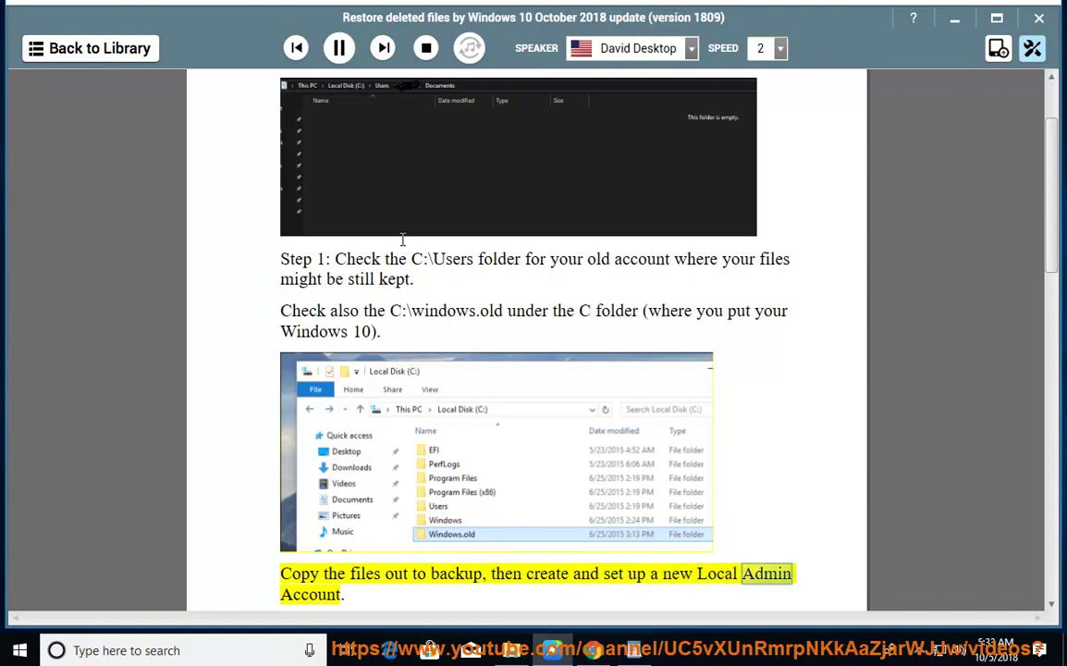
{"action": "left_click", "coordinate": [341, 51]}
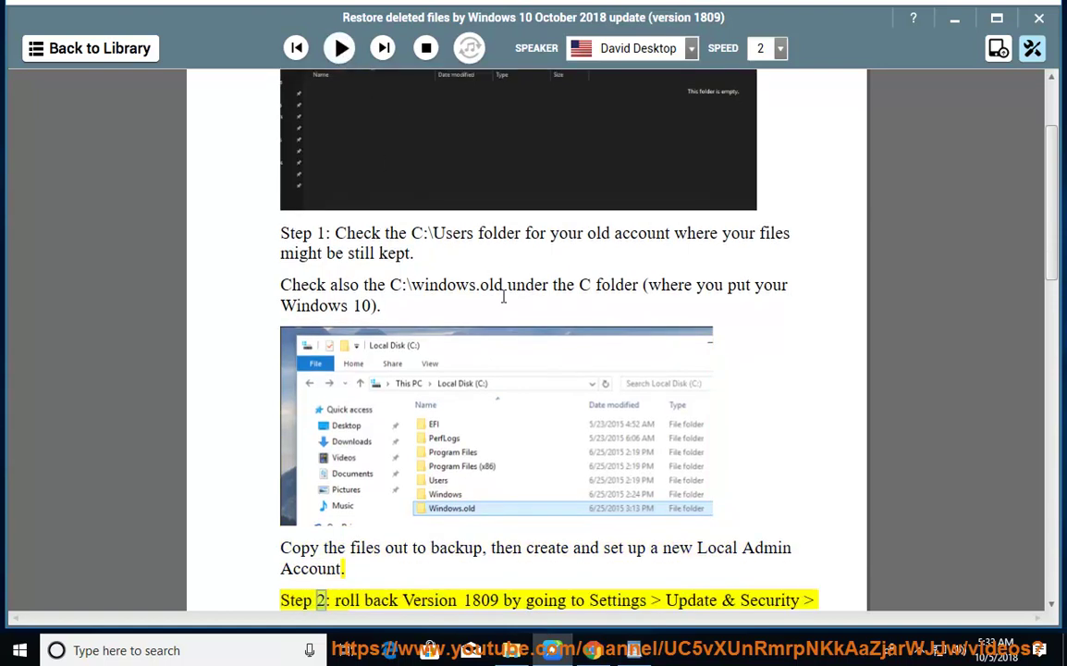
{"action": "left_click_drag", "start_coordinate": [503, 286], "coordinate": [376, 283]}
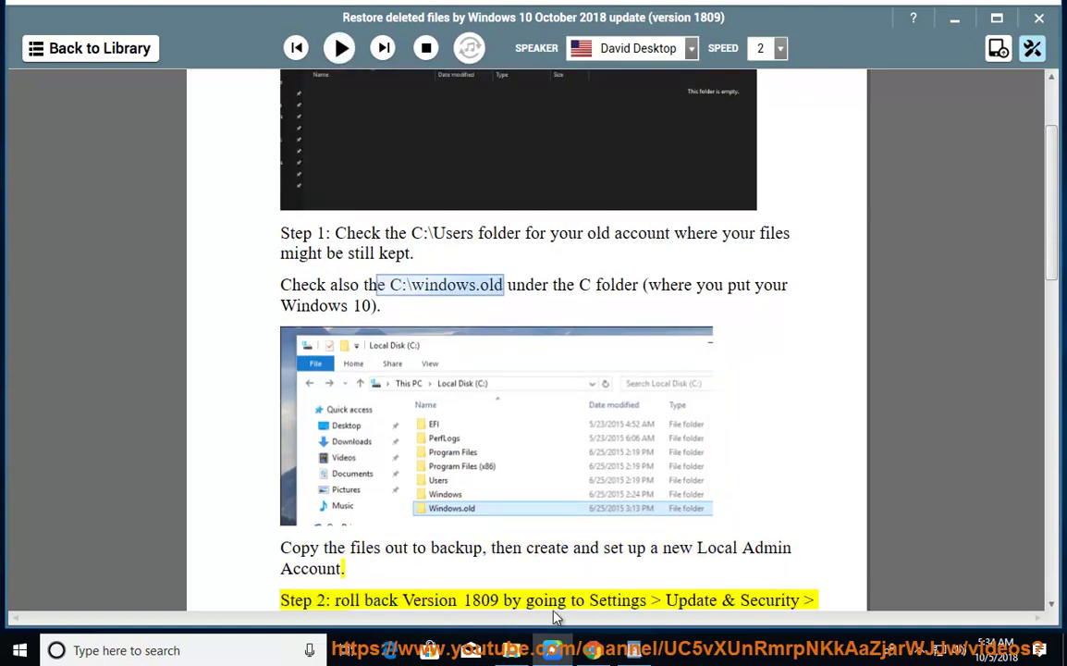
In Folder Options, show hidden files and stop hiding protected operating system files.
{"action": "left_click", "coordinate": [511, 650]}
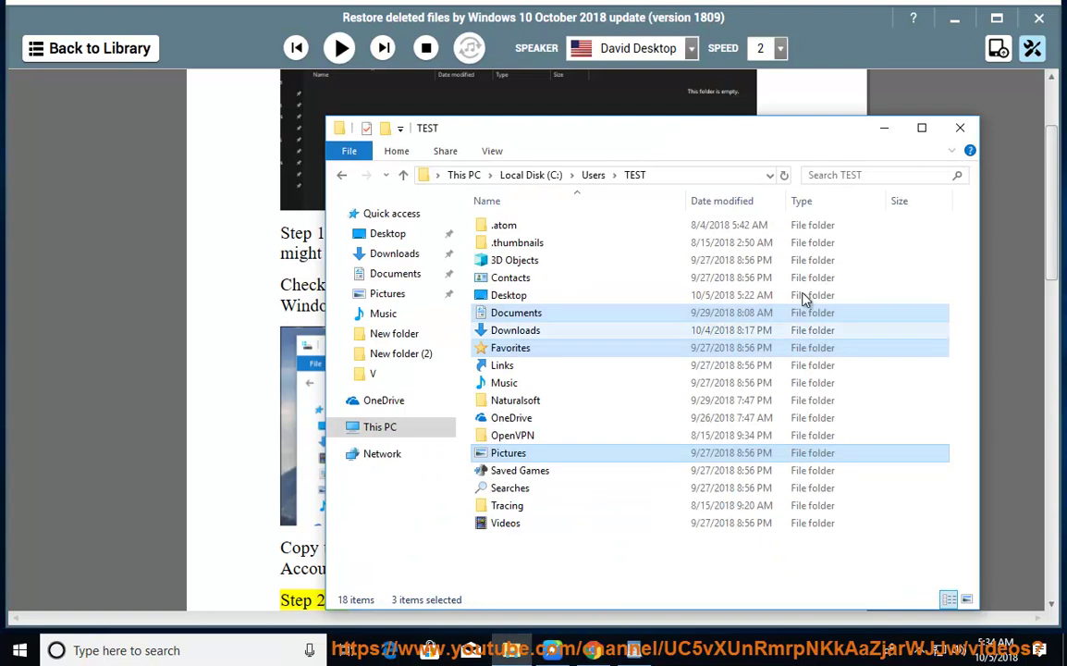
{"action": "left_click", "coordinate": [495, 153]}
{"action": "left_click", "coordinate": [954, 185]}
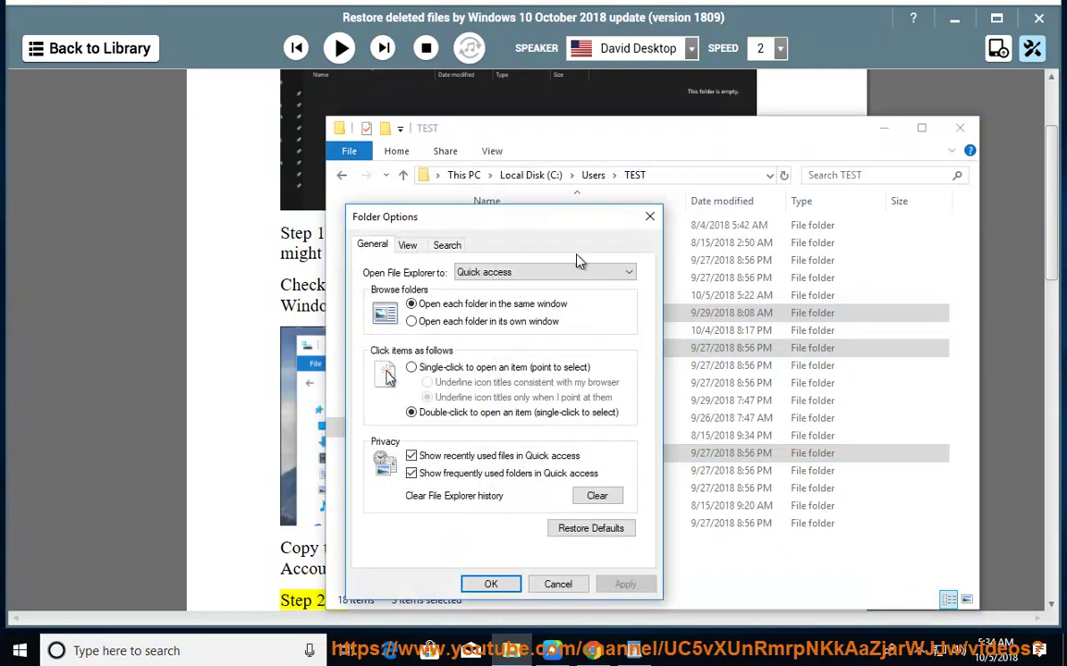
{"action": "left_click", "coordinate": [409, 246]}
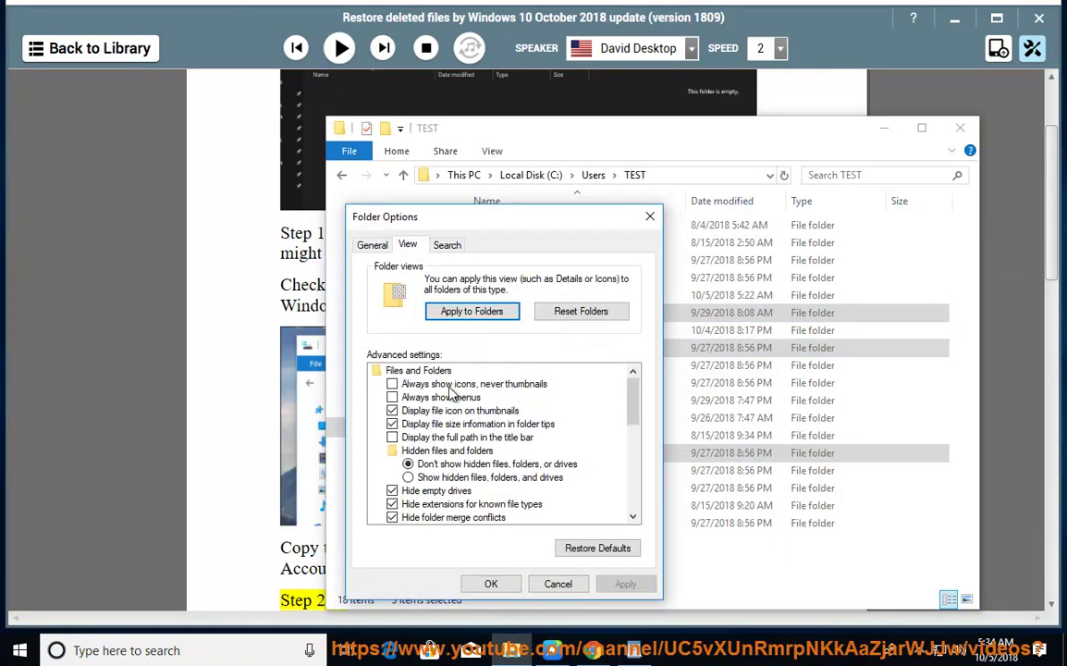
{"action": "left_click", "coordinate": [462, 479]}
{"action": "scroll", "coordinate": [489, 482], "scroll_direction": "down", "scroll_amount": 2}
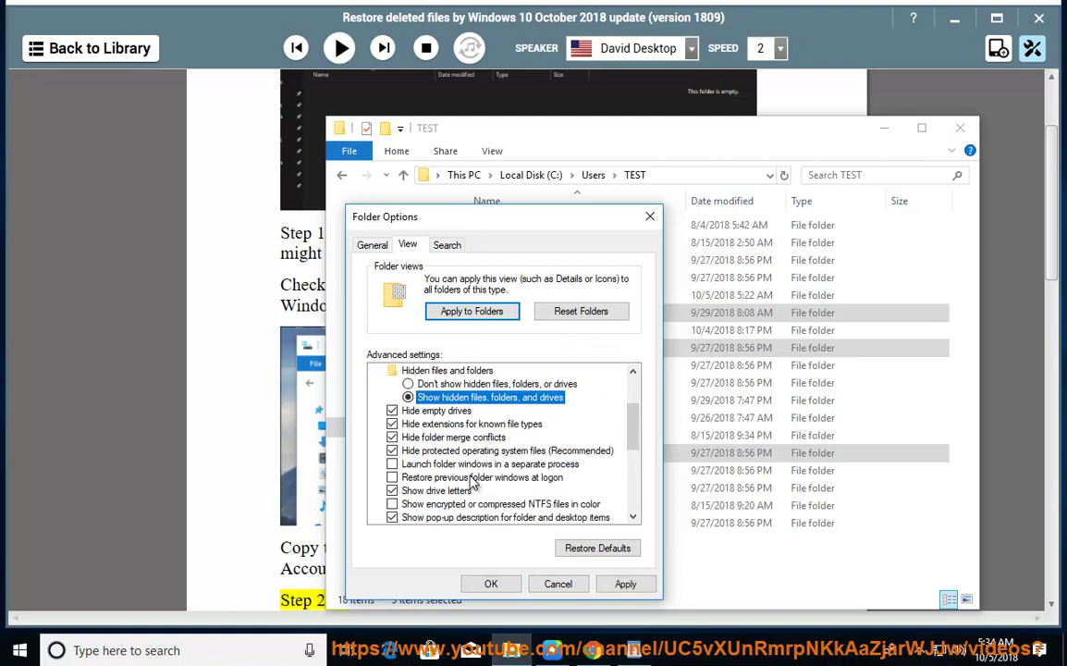
{"action": "left_click", "coordinate": [392, 451]}
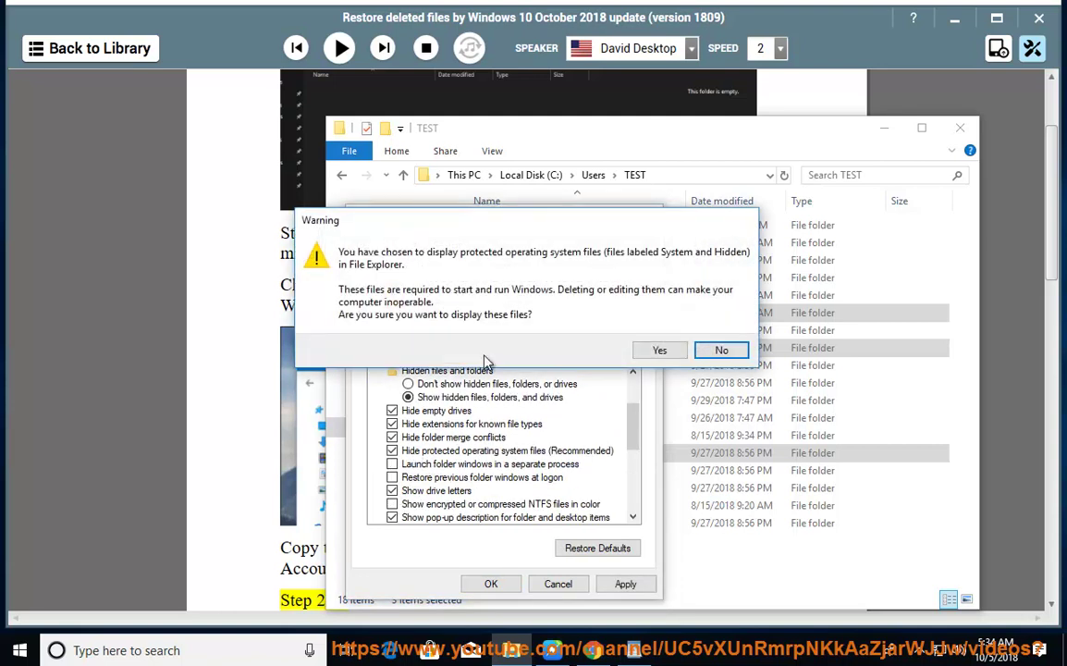
{"action": "left_click", "coordinate": [657, 353]}
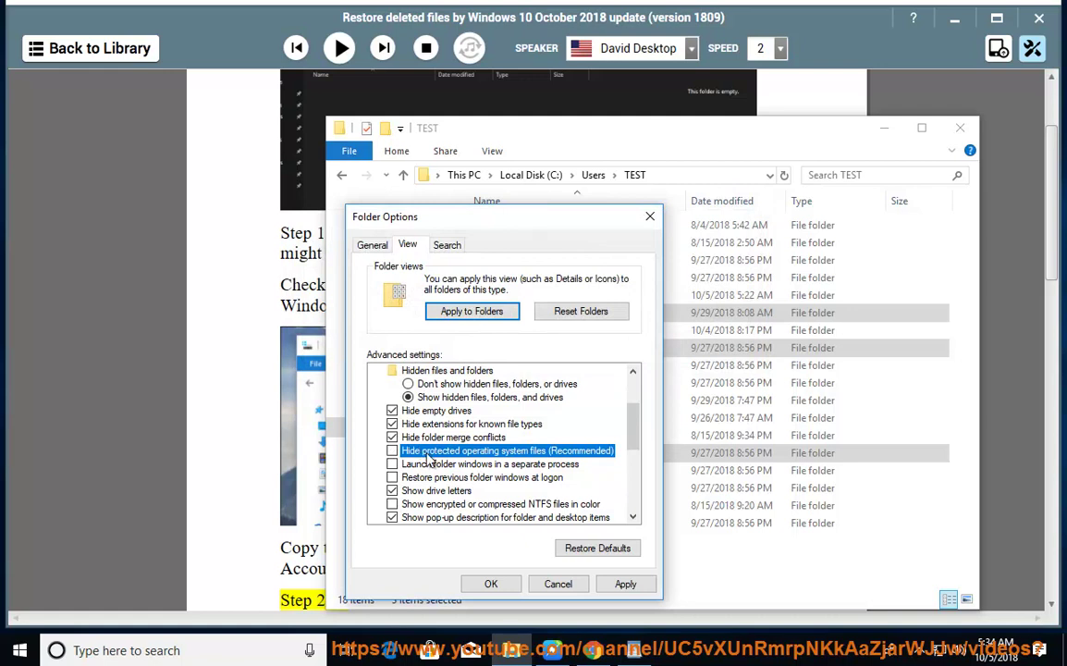
{"action": "left_click", "coordinate": [558, 585]}
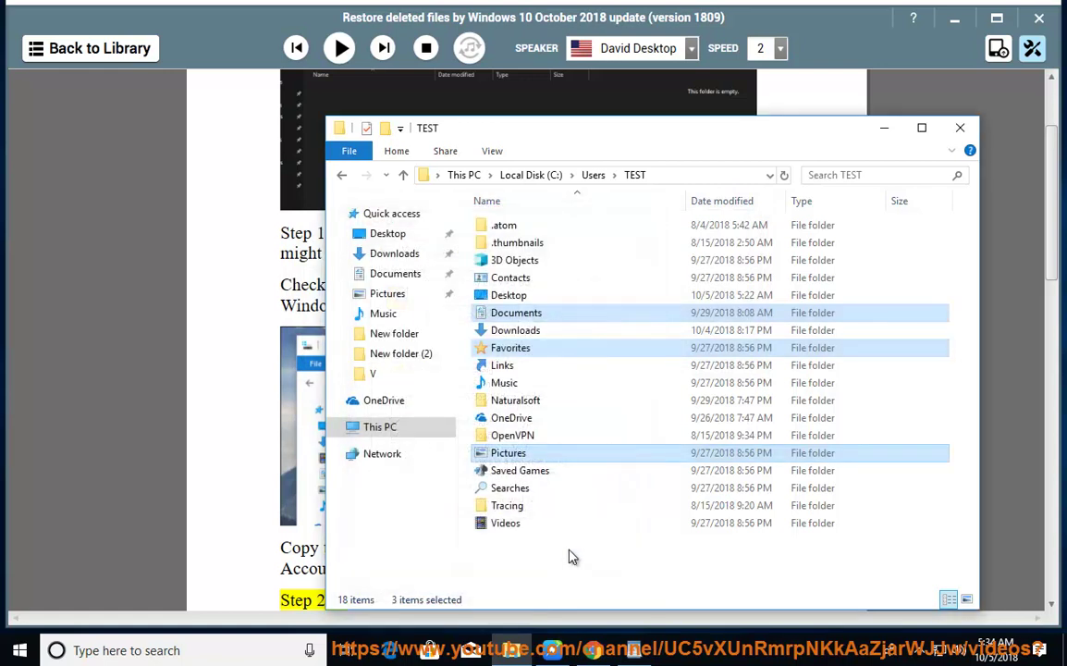
Minimize the TEST folder window and select the word Admin in the article.
{"action": "left_click", "coordinate": [884, 127]}
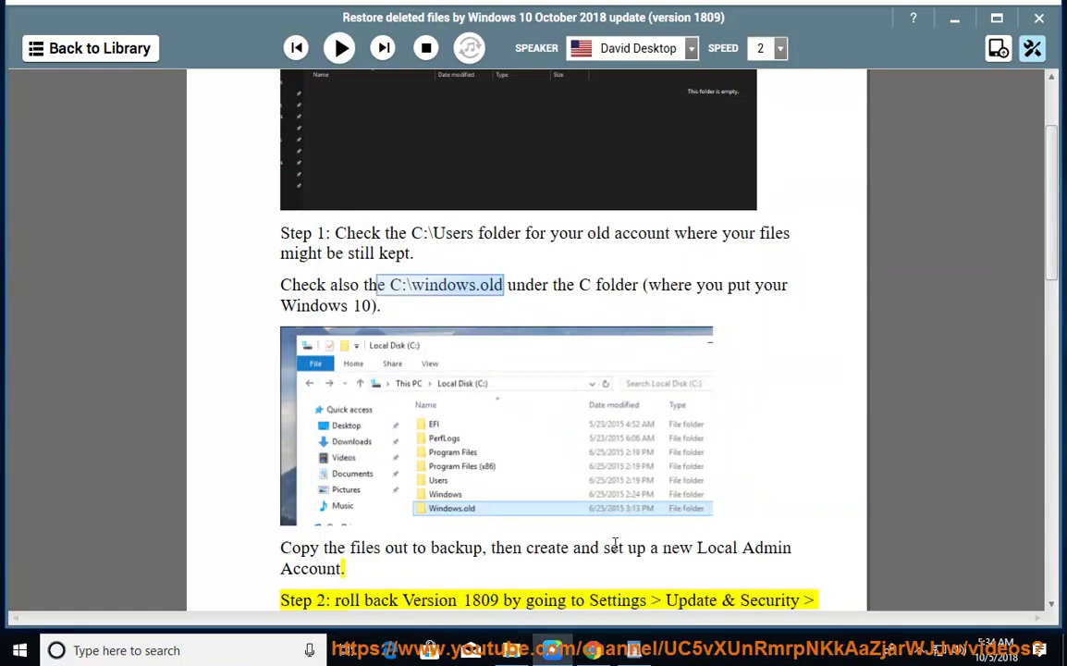
{"action": "left_click", "coordinate": [562, 546]}
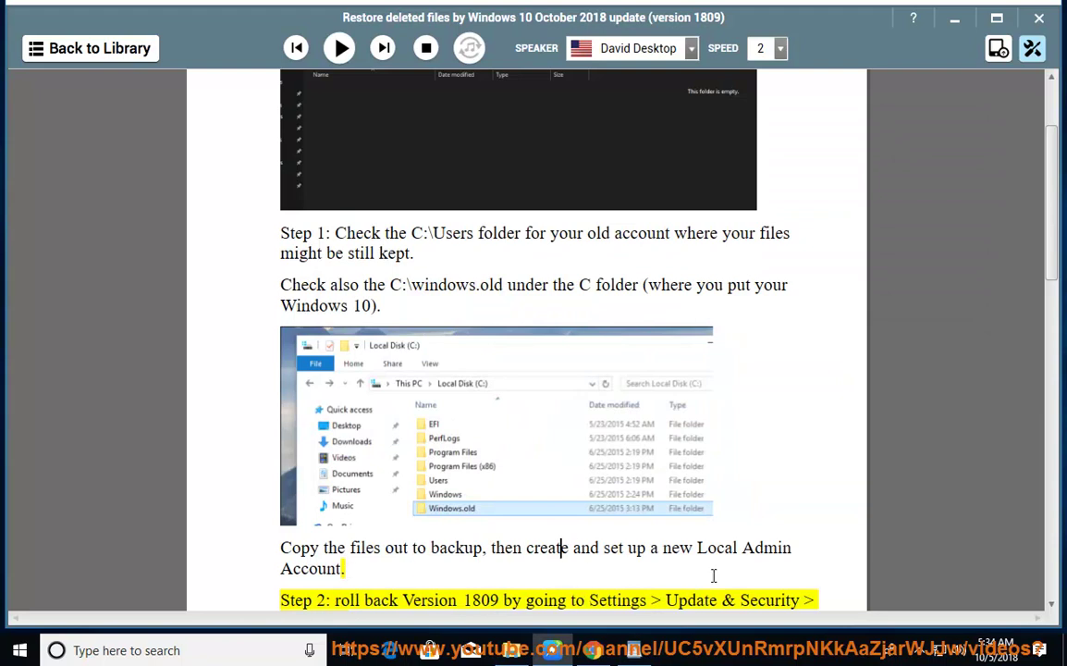
{"action": "double_click", "coordinate": [777, 552]}
Open Settings > Accounts > Family & other people and start adding someone else.
{"action": "left_click", "coordinate": [19, 651]}
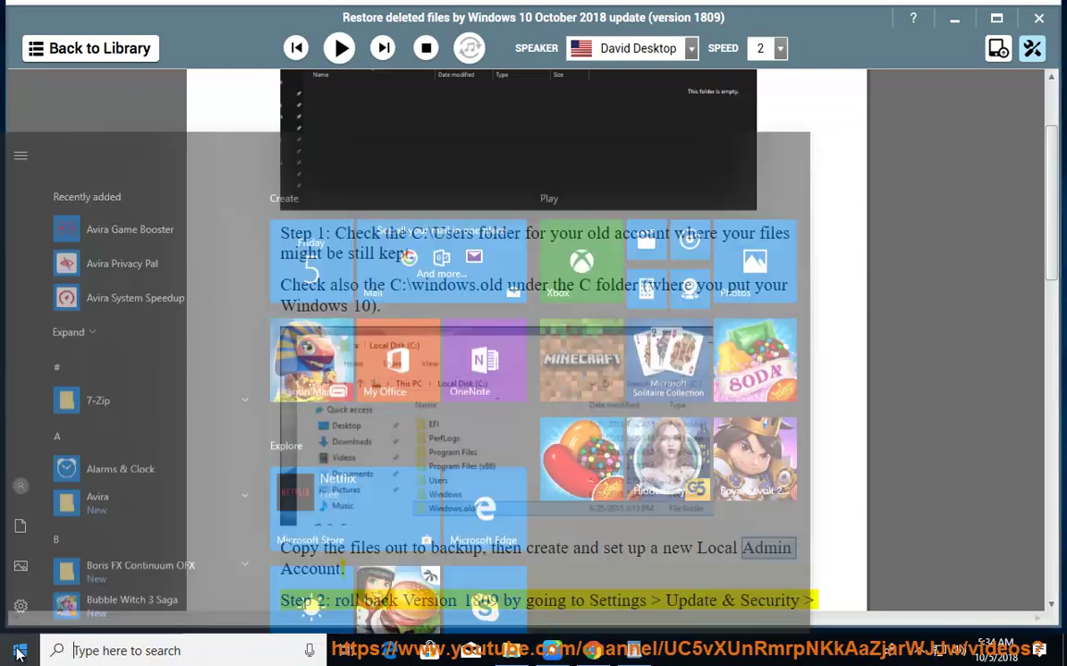
{"action": "left_click", "coordinate": [21, 572]}
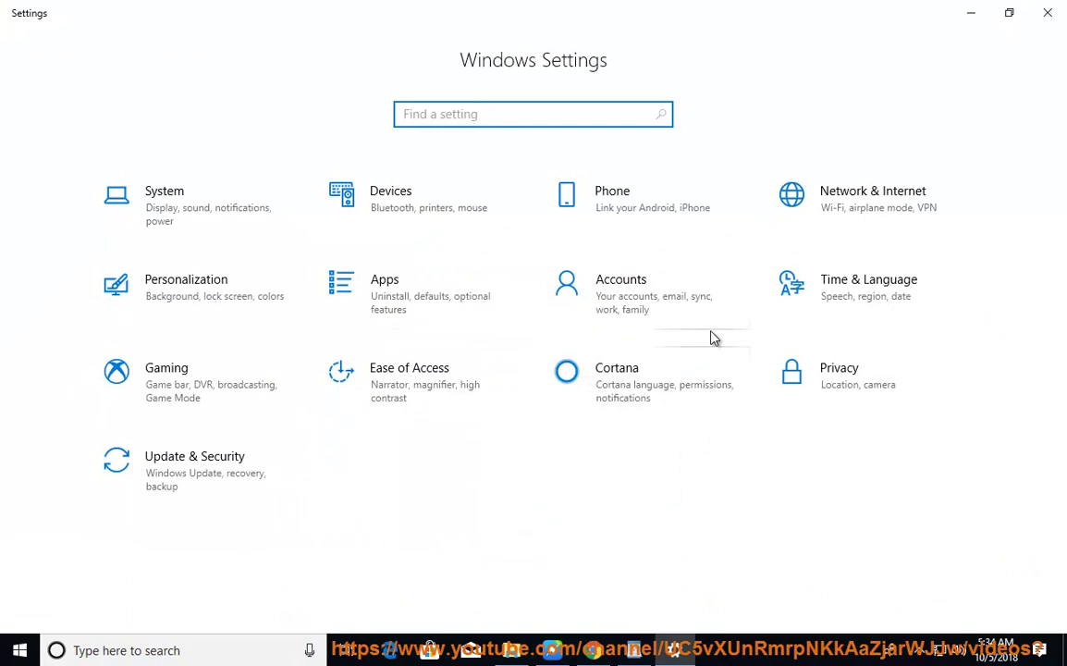
{"action": "left_click", "coordinate": [632, 303]}
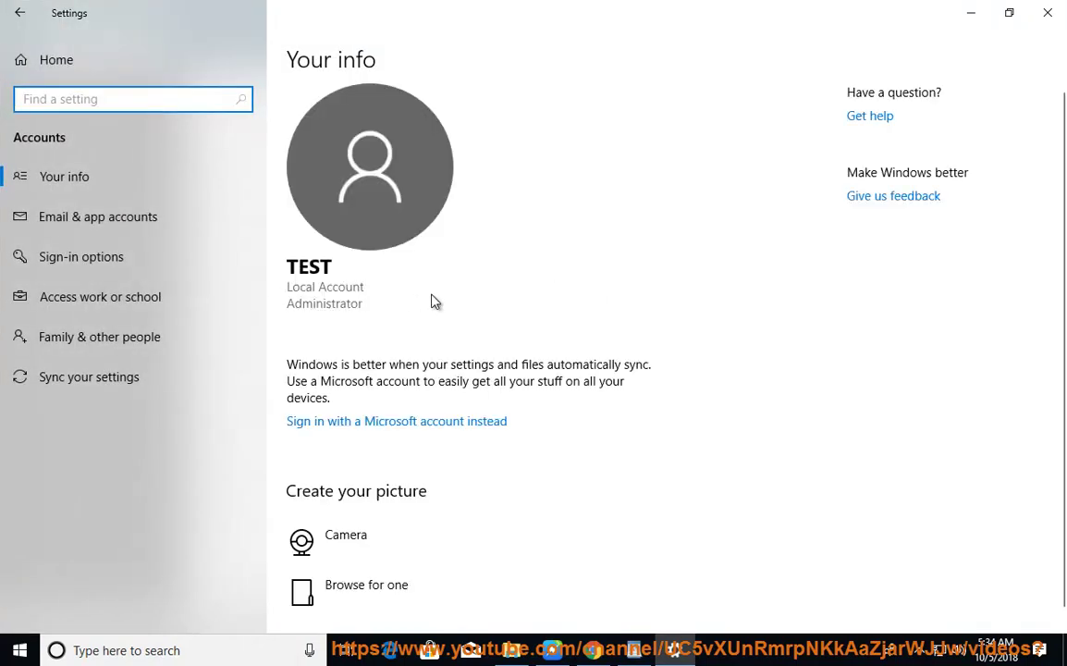
{"action": "left_click", "coordinate": [116, 344]}
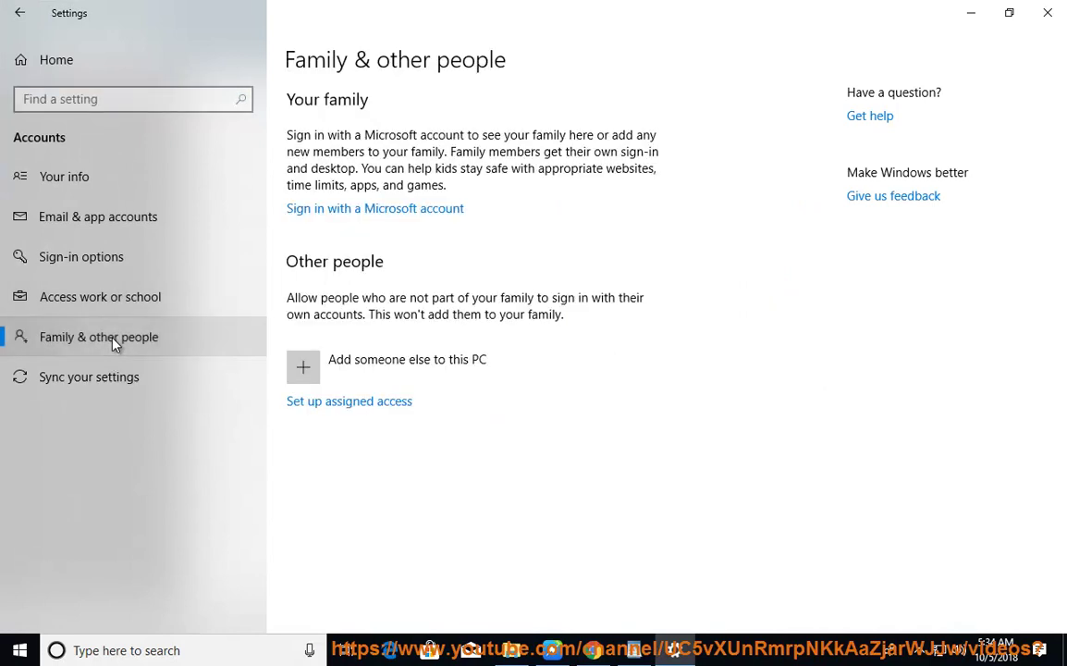
{"action": "left_click", "coordinate": [363, 367]}
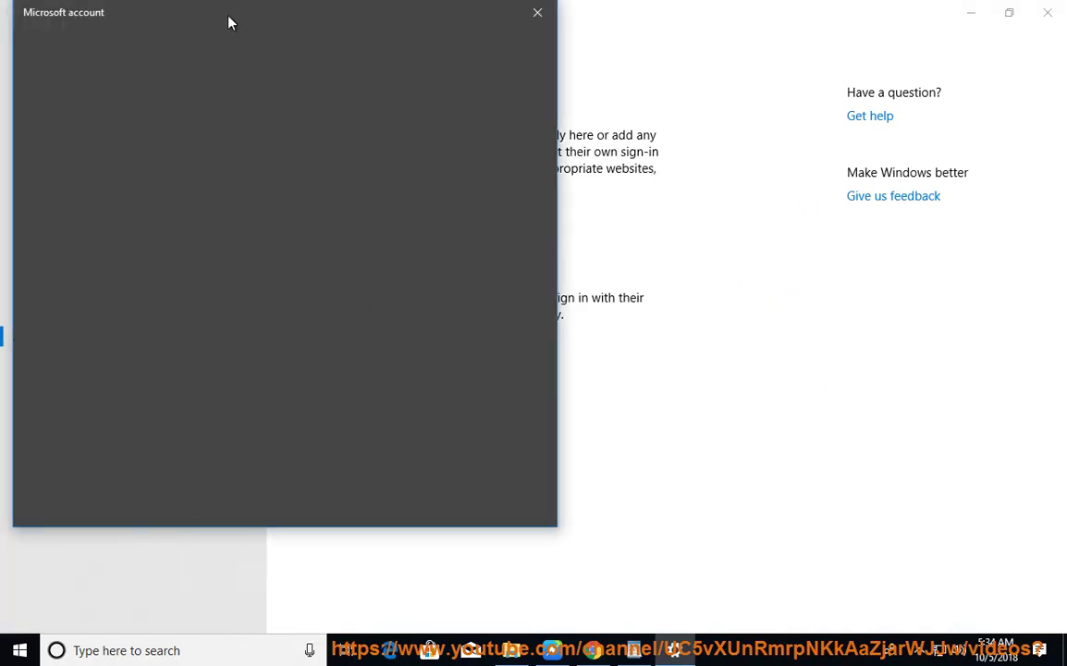
{"action": "left_click_drag", "start_coordinate": [230, 23], "coordinate": [767, 107]}
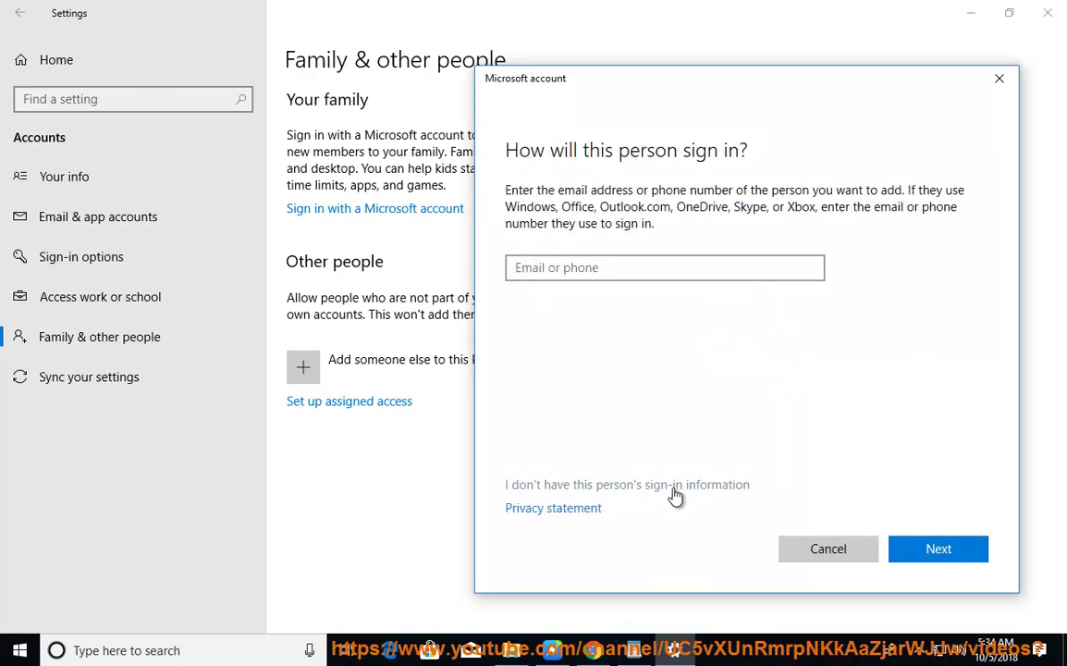
Choose a local user without Microsoft account, named TEST2, and enter and confirm a password.
{"action": "left_click", "coordinate": [675, 496]}
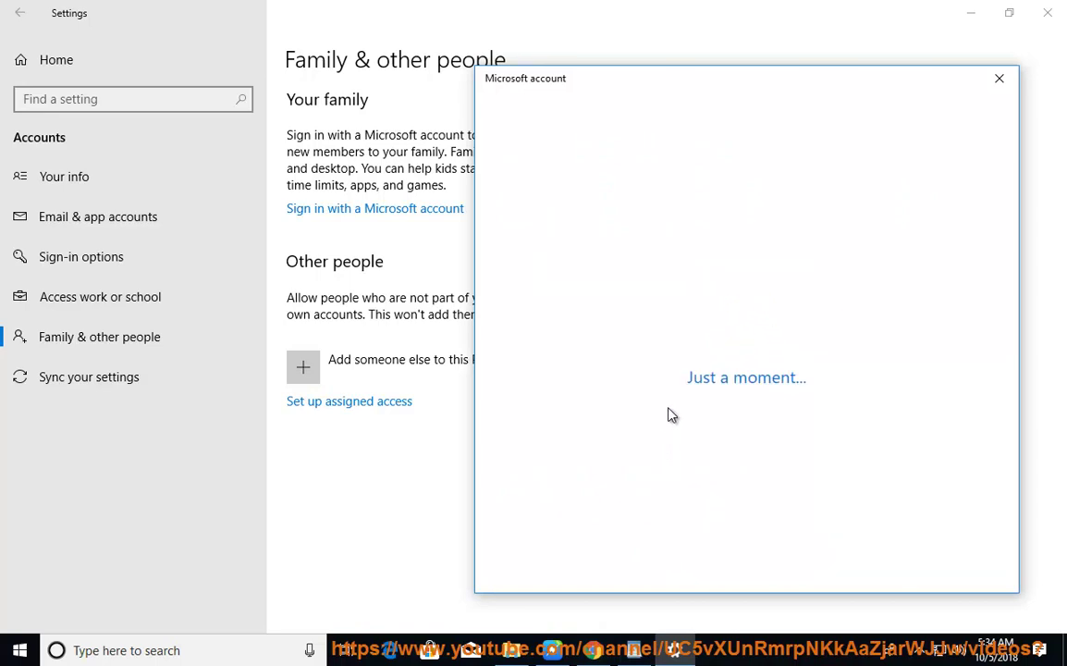
{"action": "left_click", "coordinate": [644, 508]}
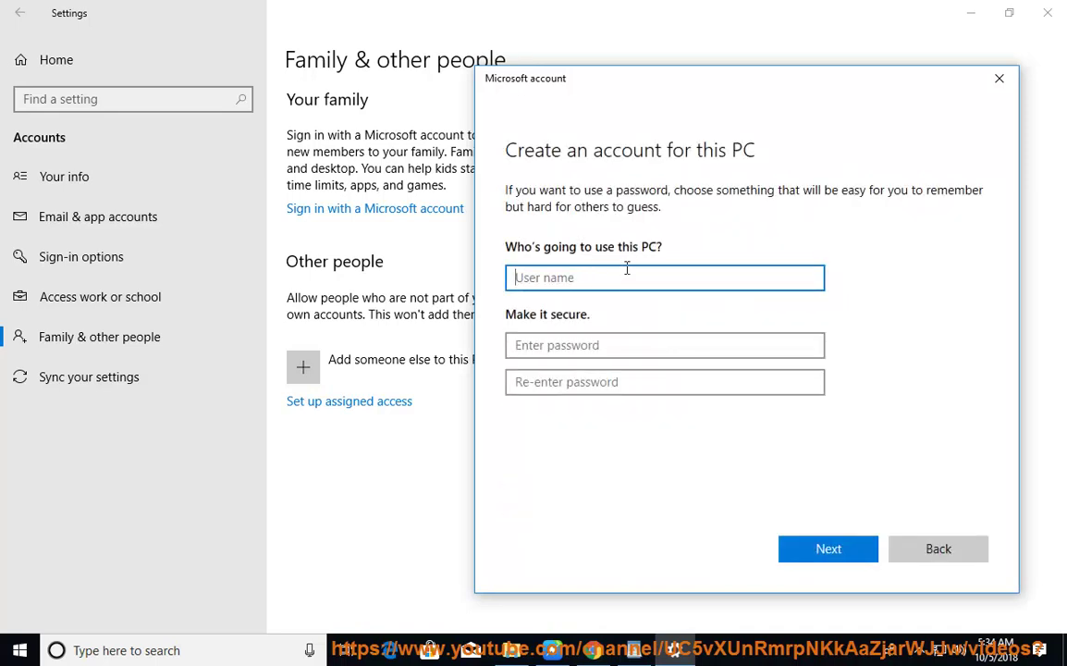
{"action": "type", "text": "TEST2"}
{"action": "left_click", "coordinate": [643, 345]}
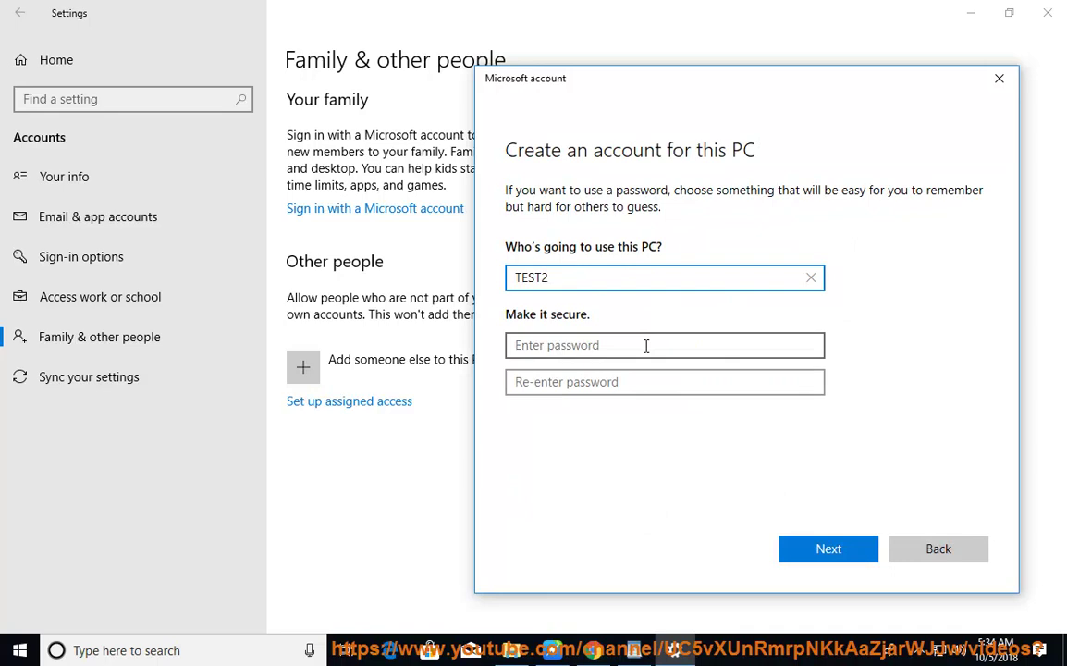
{"action": "type", "text": "1"}
{"action": "left_click", "coordinate": [665, 388]}
{"action": "type", "text": "1"}
View the security question list, then go back and abandon the new account setup.
{"action": "left_click", "coordinate": [610, 449]}
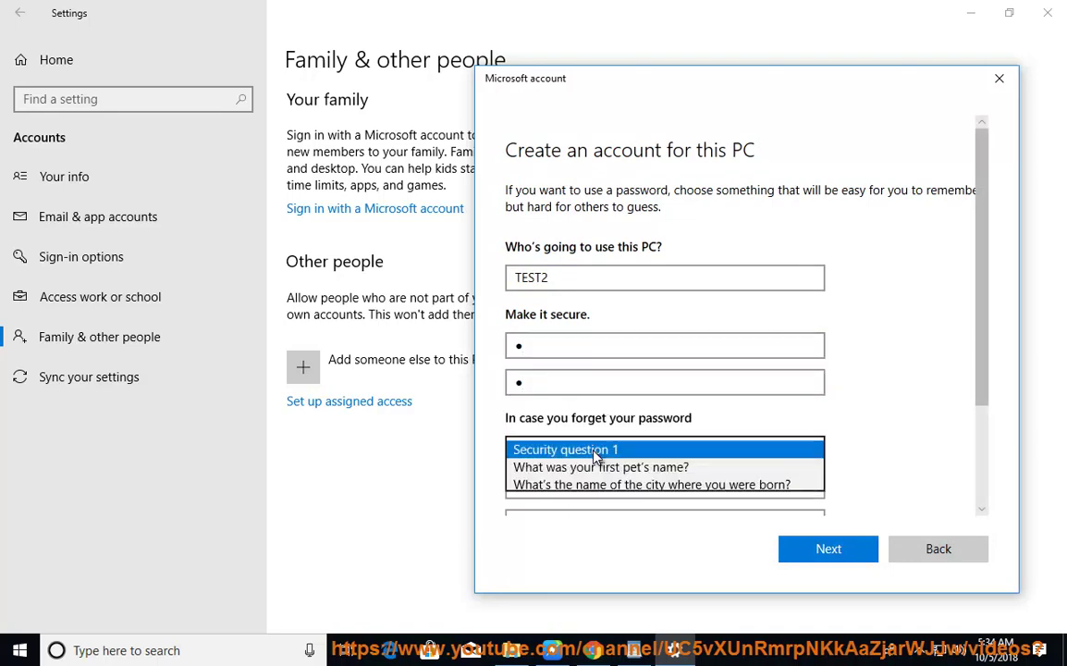
{"action": "left_click", "coordinate": [831, 444]}
{"action": "scroll", "coordinate": [830, 444], "scroll_direction": "down", "scroll_amount": 3}
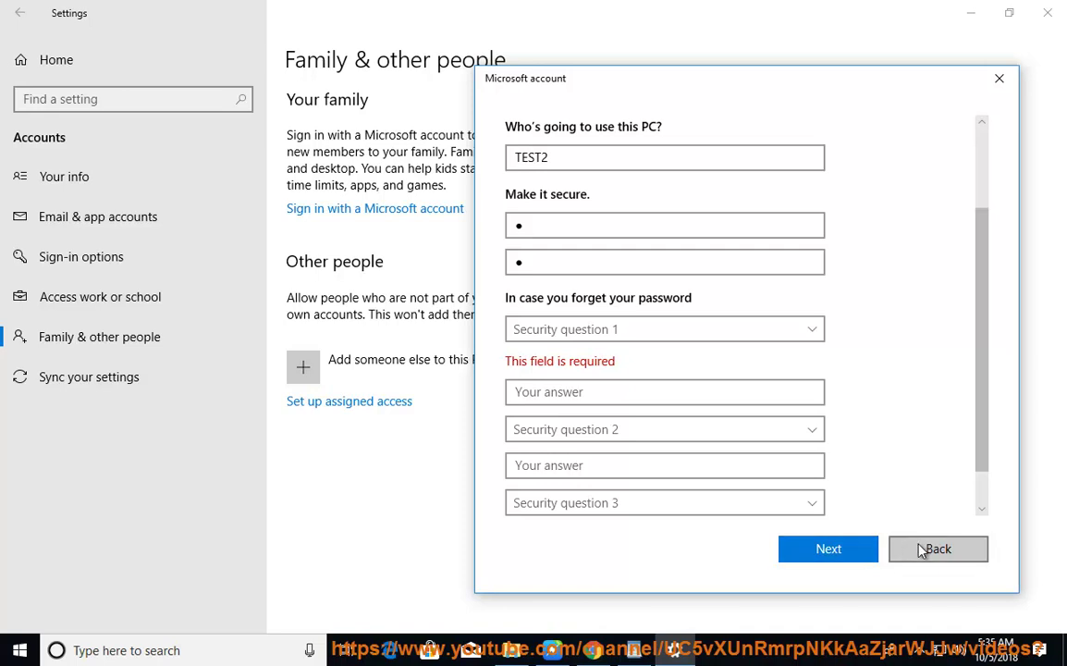
{"action": "left_click", "coordinate": [922, 550]}
{"action": "left_click", "coordinate": [999, 78]}
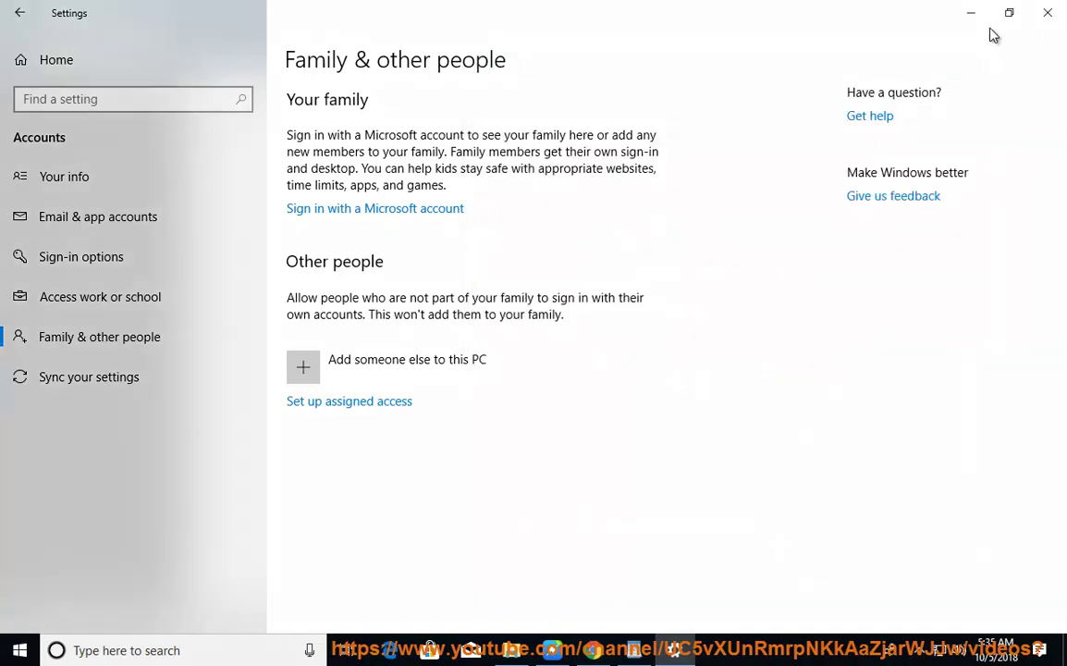
Close Settings, read Step 2 aloud, pause, and select the word Recovery.
{"action": "left_click", "coordinate": [1046, 13]}
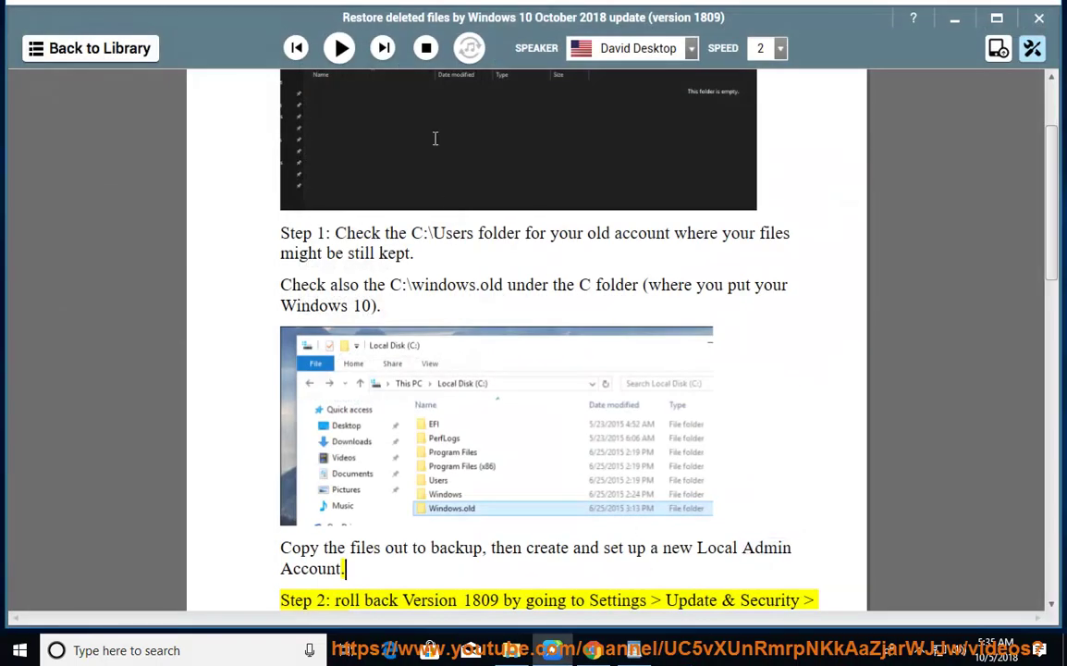
{"action": "left_click", "coordinate": [339, 48]}
{"action": "scroll", "coordinate": [712, 375], "scroll_direction": "down", "scroll_amount": 1}
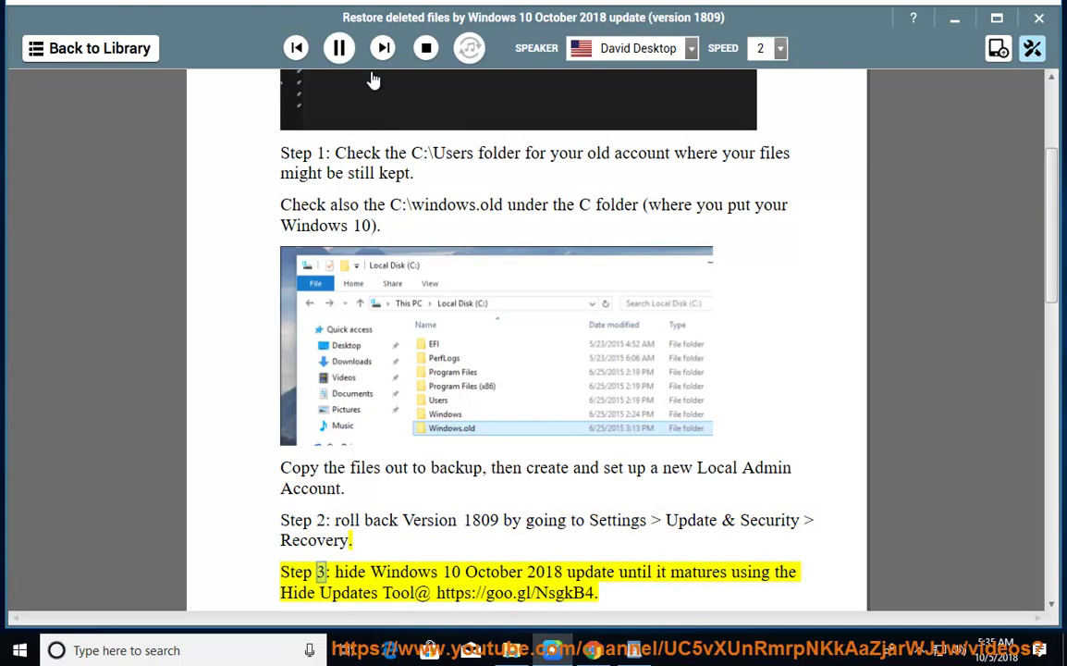
{"action": "left_click", "coordinate": [340, 48]}
{"action": "left_click", "coordinate": [319, 541]}
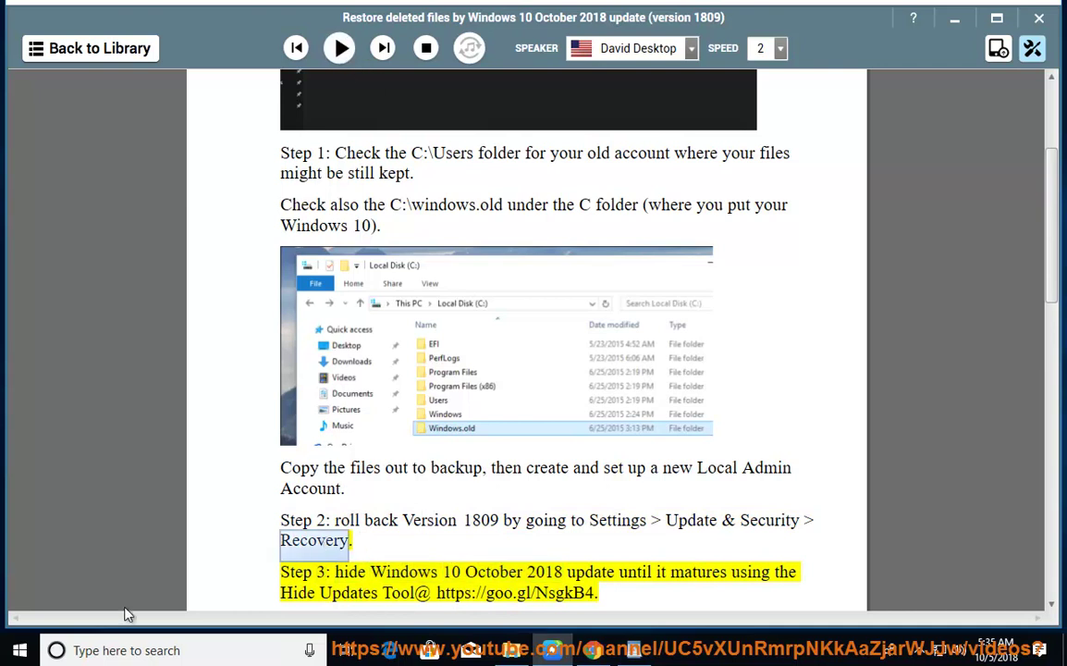
Open the Recovery page under Settings > Update & Security.
{"action": "left_click", "coordinate": [21, 651]}
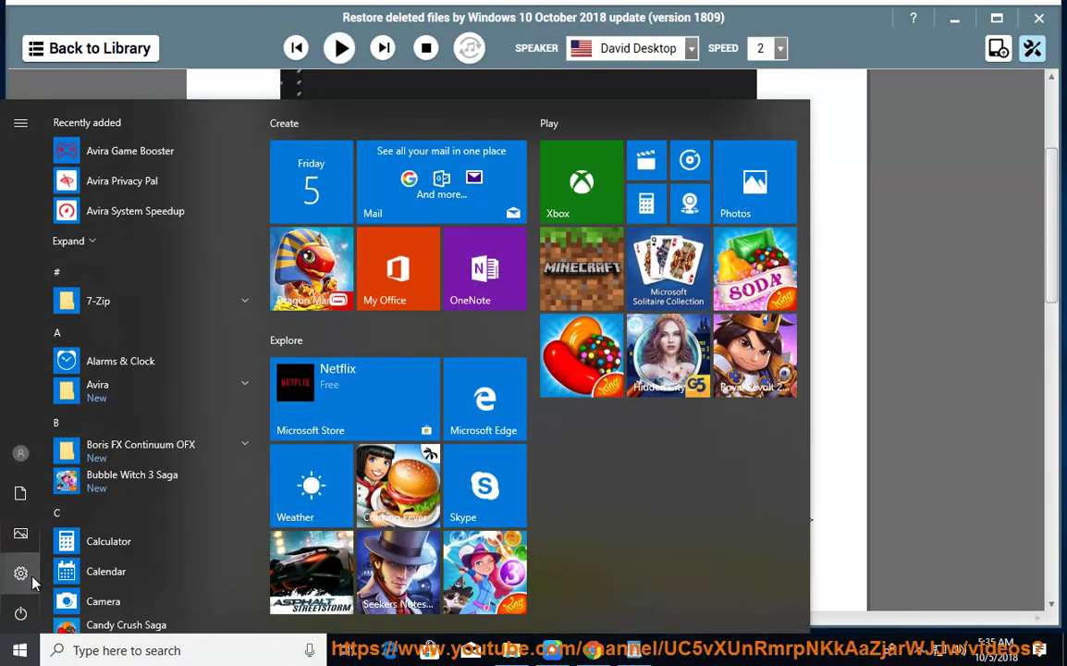
{"action": "left_click", "coordinate": [20, 575]}
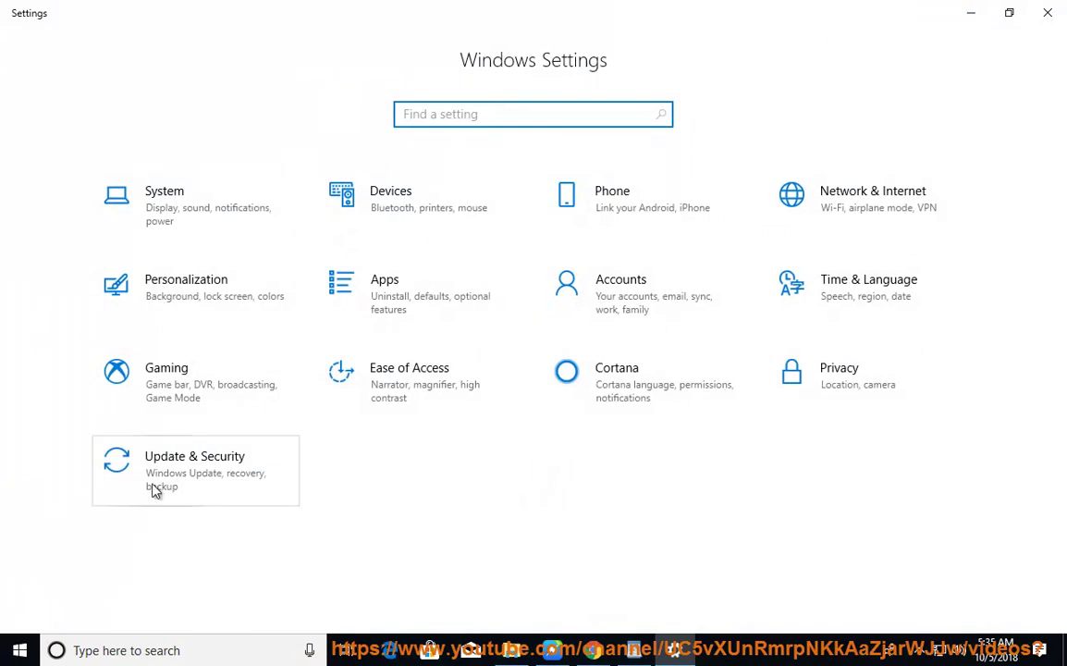
{"action": "left_click", "coordinate": [138, 483]}
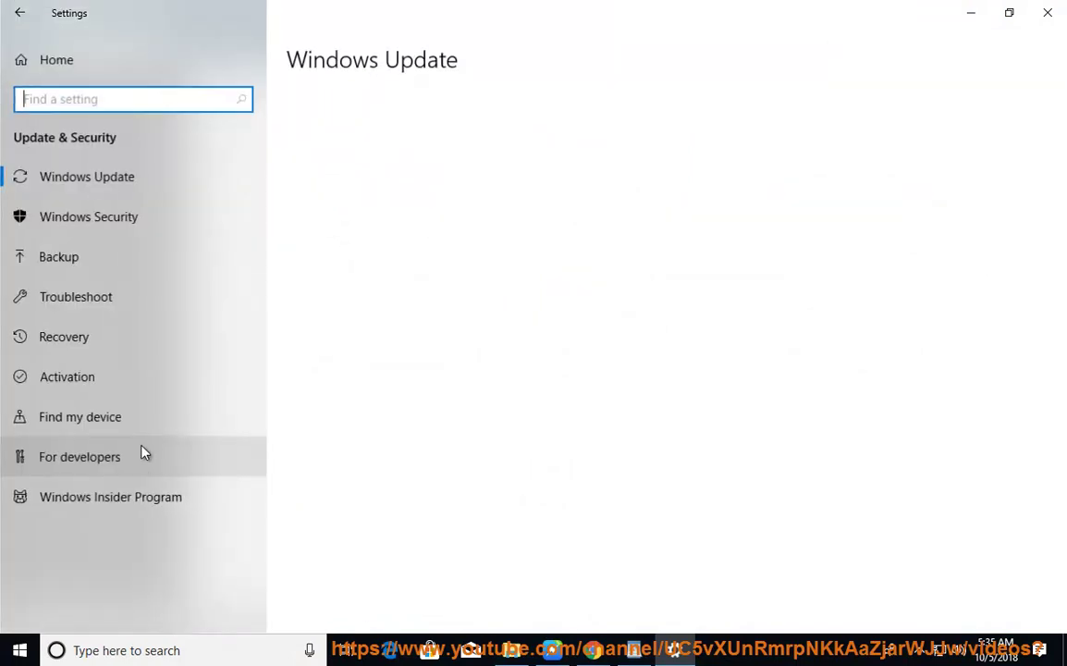
{"action": "left_click", "coordinate": [113, 340]}
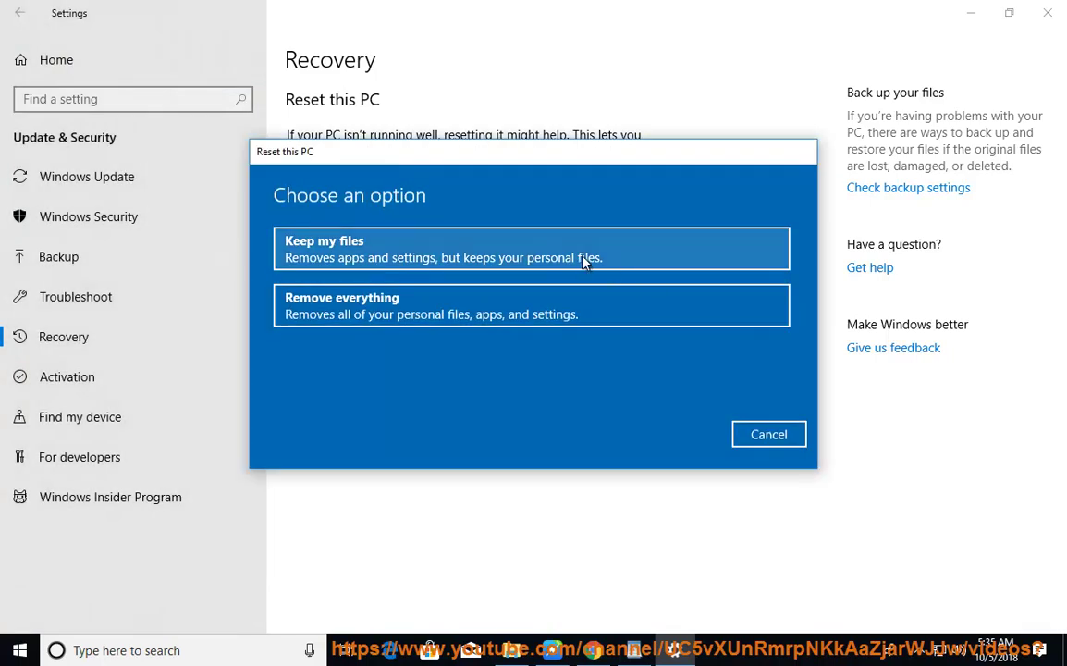
Start Reset this PC with Keep my files, review the apps to be removed, then cancel.
{"action": "left_click", "coordinate": [491, 247]}
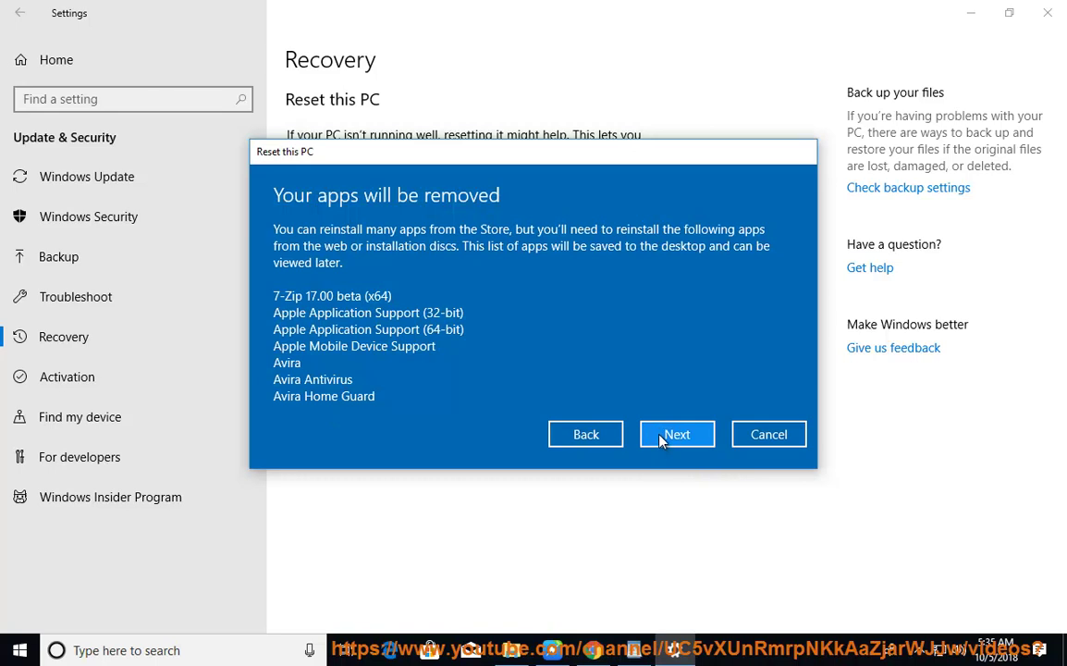
{"action": "scroll", "coordinate": [689, 389], "scroll_direction": "down", "scroll_amount": 1}
{"action": "scroll", "coordinate": [777, 275], "scroll_direction": "down", "scroll_amount": 1}
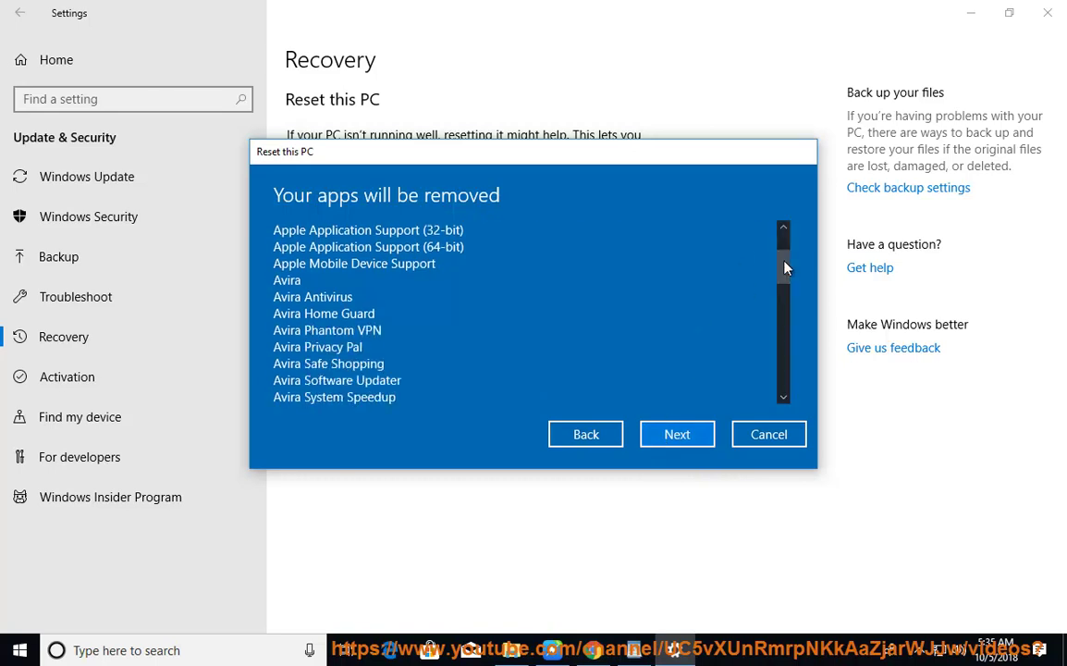
{"action": "left_click_drag", "start_coordinate": [786, 269], "coordinate": [781, 389]}
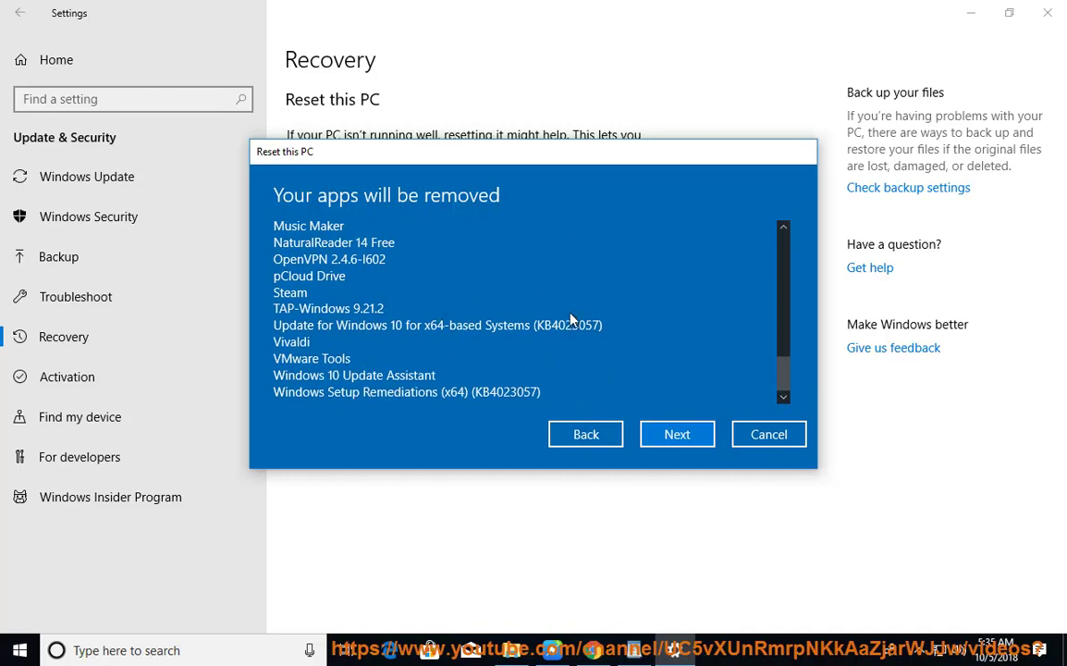
{"action": "left_click", "coordinate": [758, 436]}
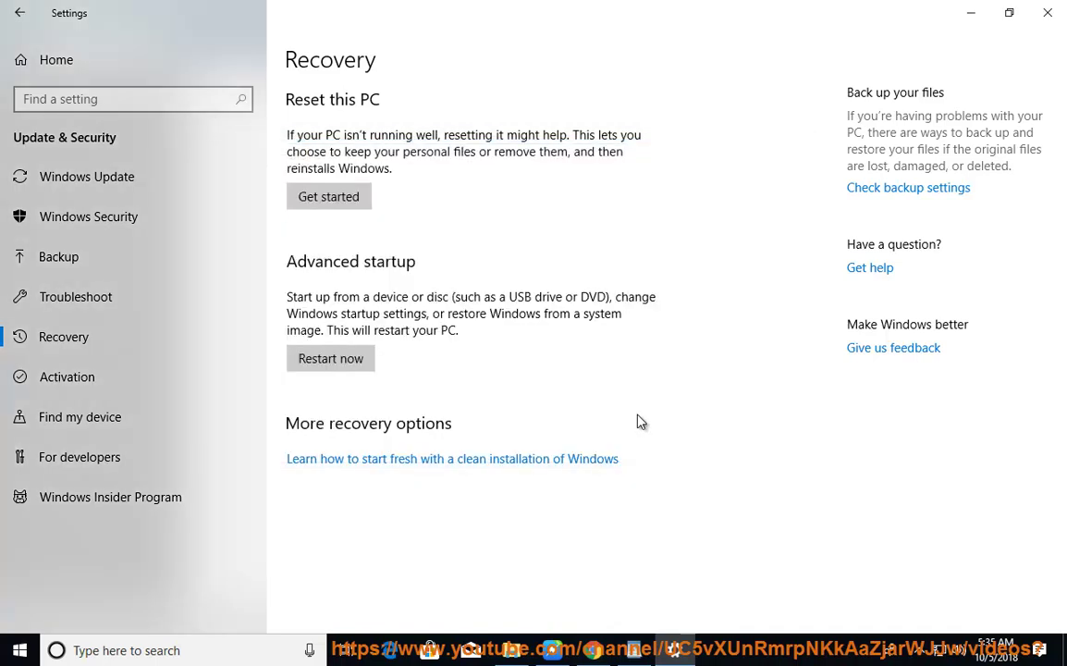
Close Settings and resume reading the guide aloud from Step 3.
{"action": "left_click", "coordinate": [1046, 13]}
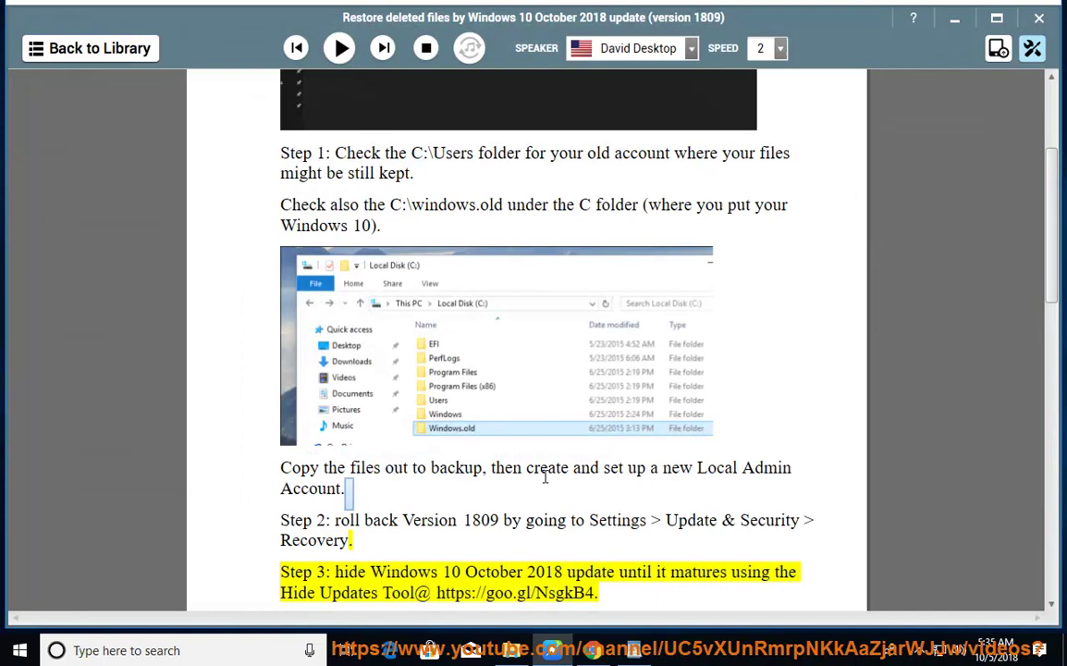
{"action": "left_click", "coordinate": [341, 48]}
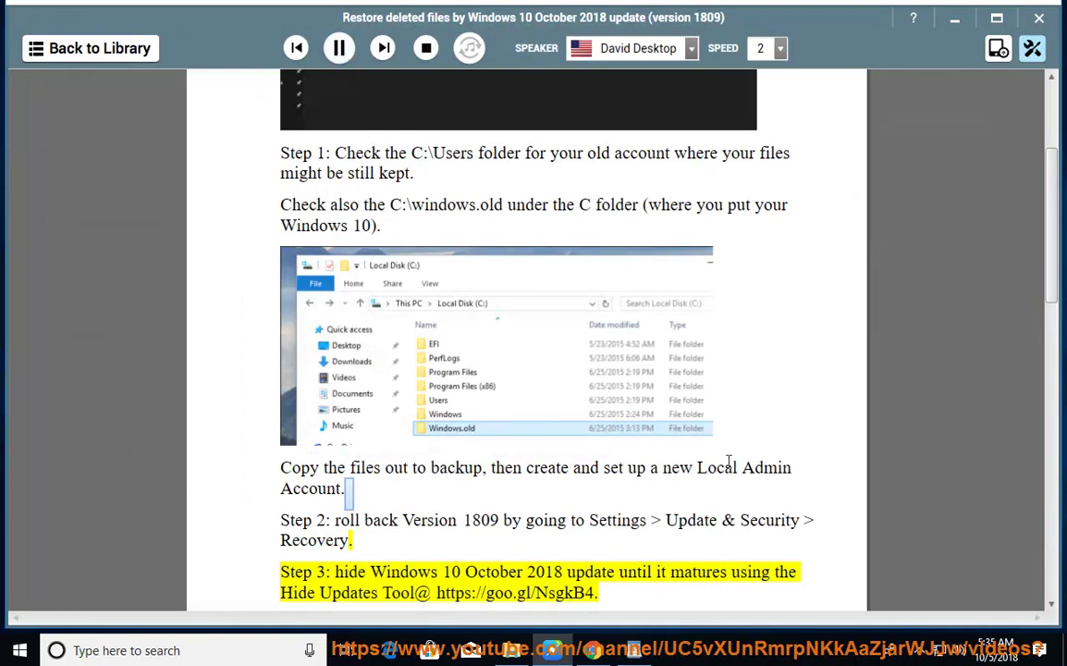